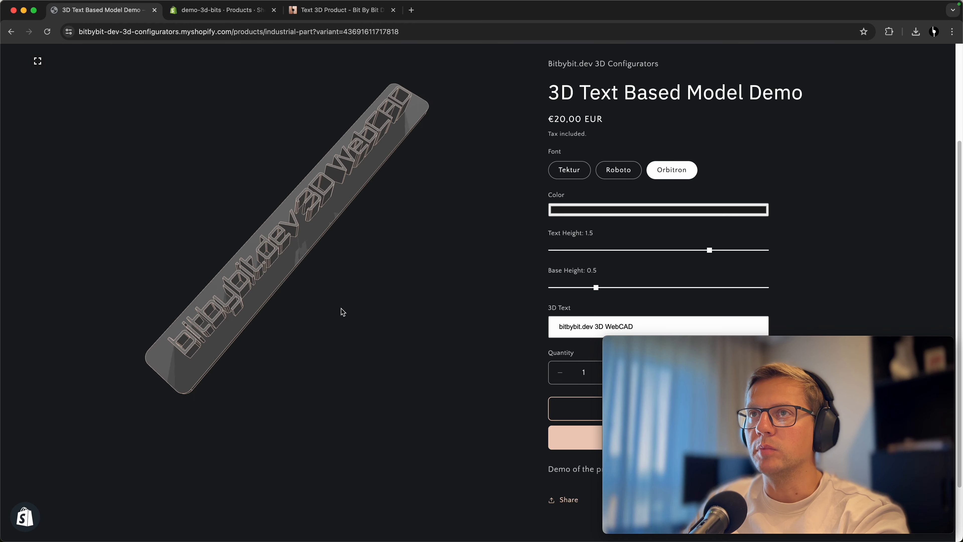
Set the demo product's 3D text to "We Love 3D" and inspect the updated model from a lower side angle.
triple_click(572, 326)
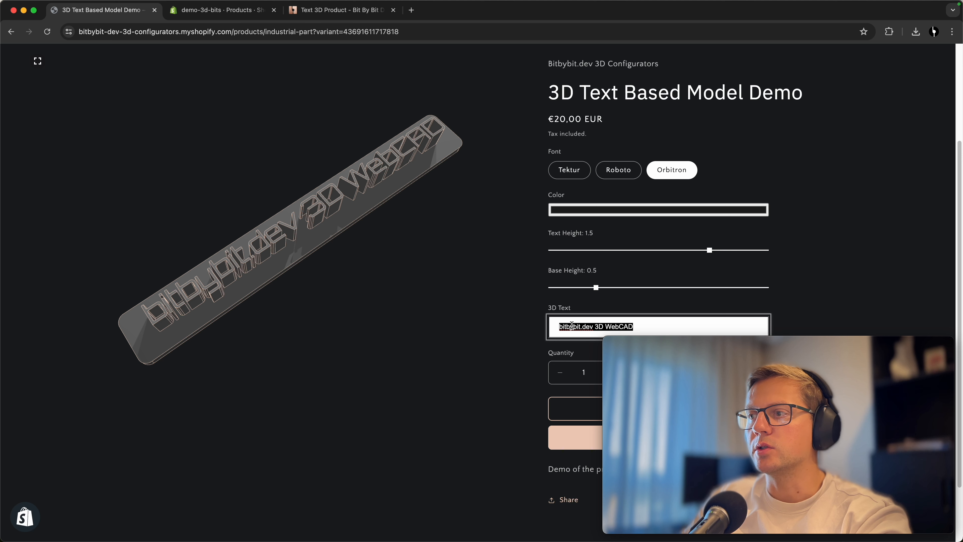
type("We ")
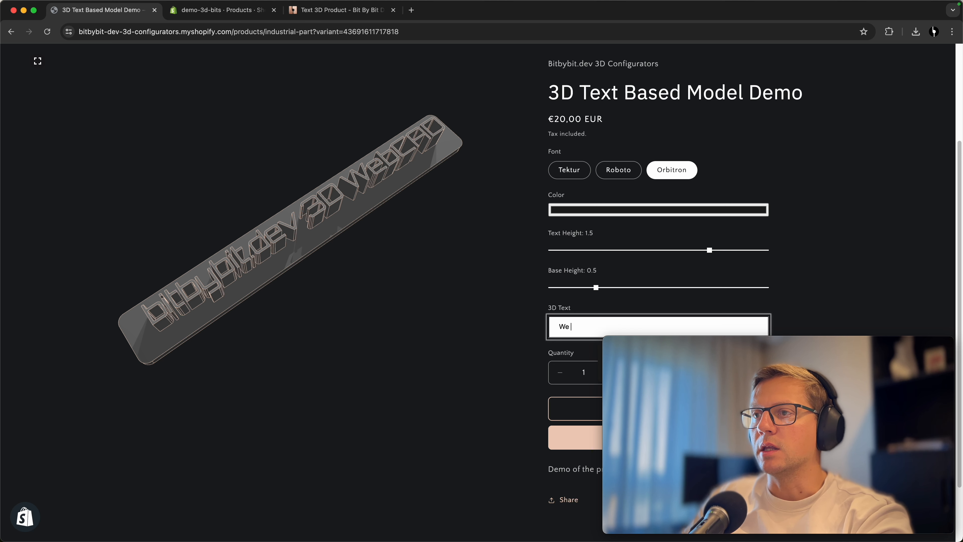
type("Love 3D")
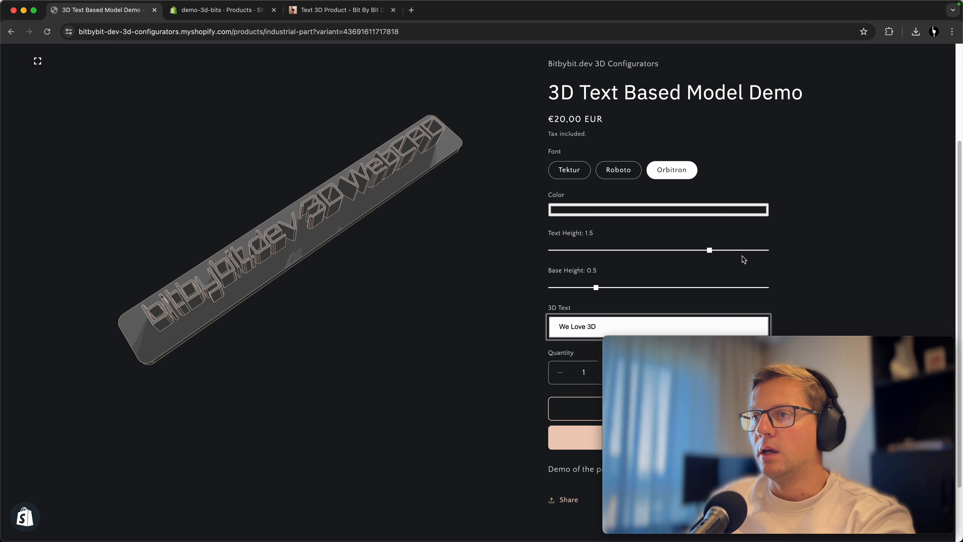
left_click(818, 237)
left_click_drag(440, 248, 296, 214)
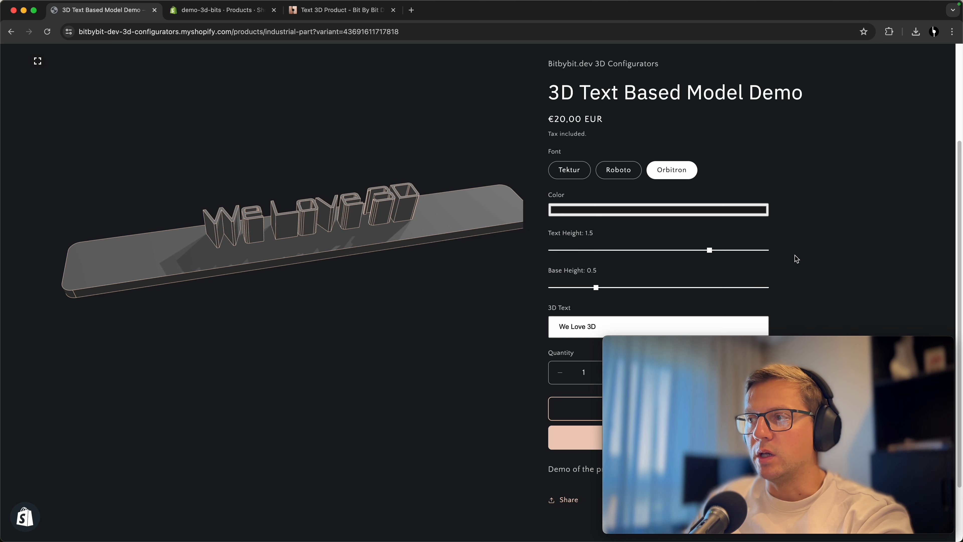
scroll(797, 259, "down", 3)
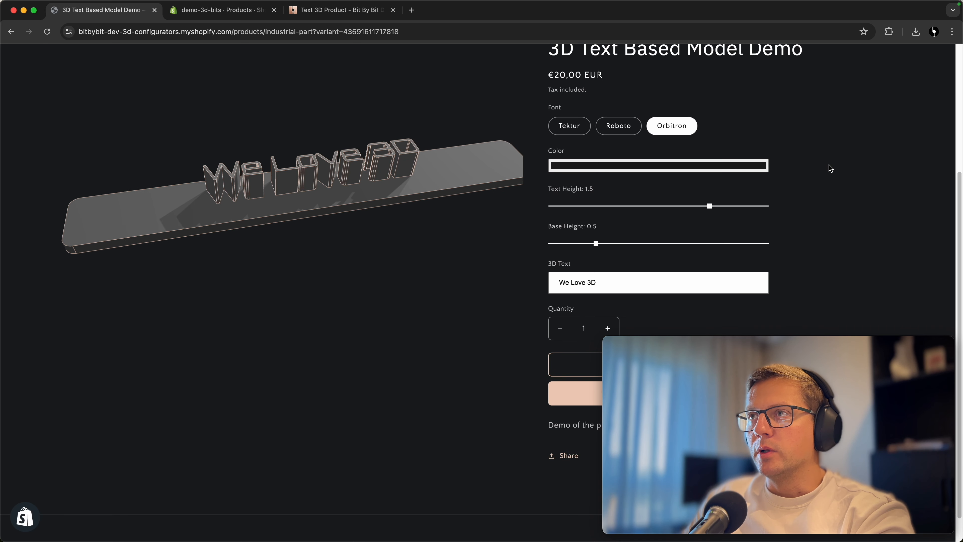
scroll(830, 168, "up", 5)
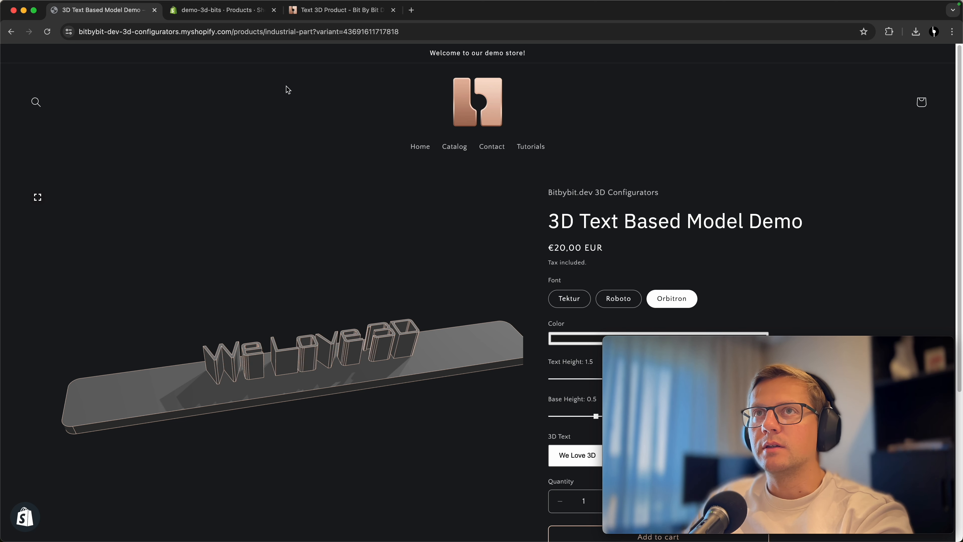
Switch to the Shopify admin and start a product titled "Text 3D" with the description "This is text 3d description".
left_click(223, 11)
left_click(921, 97)
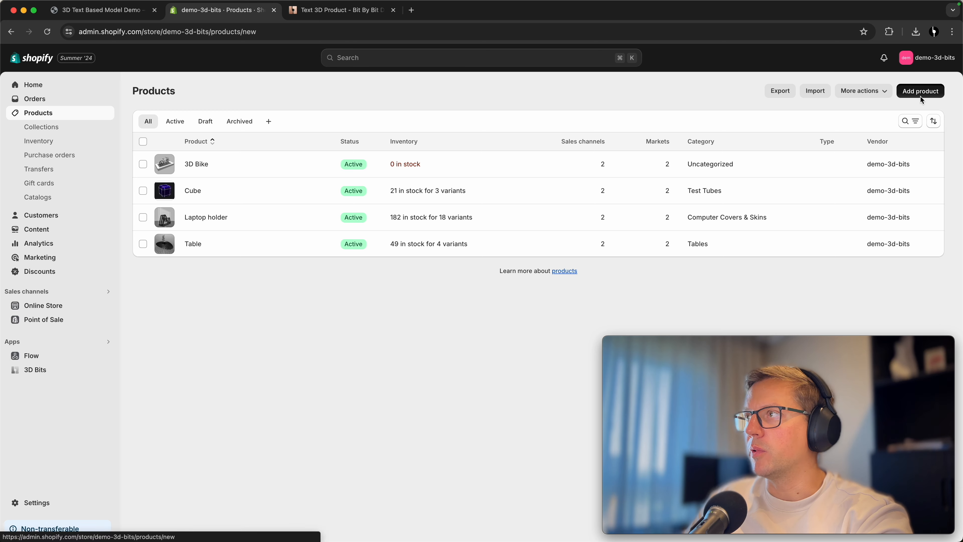
left_click(441, 139)
type("Text 3D")
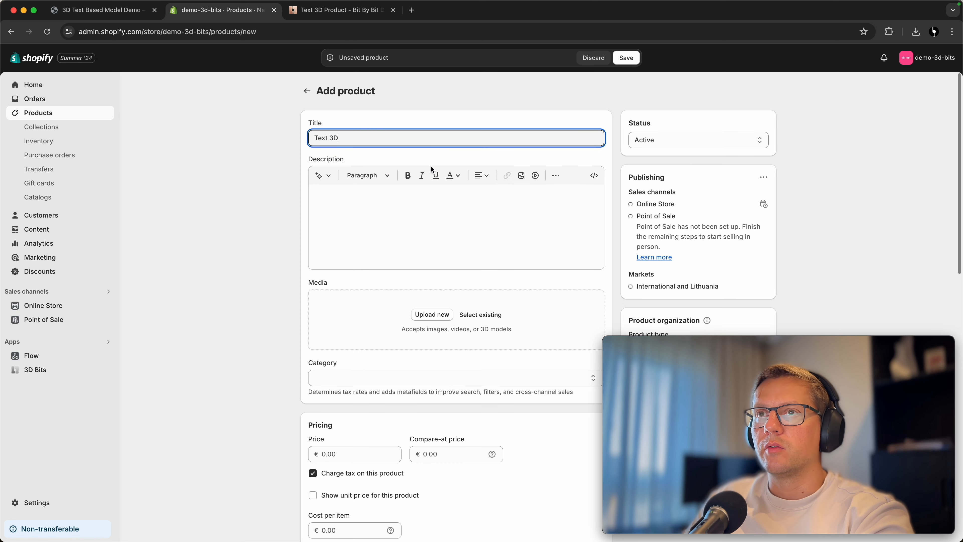
left_click(413, 208)
type("This is t")
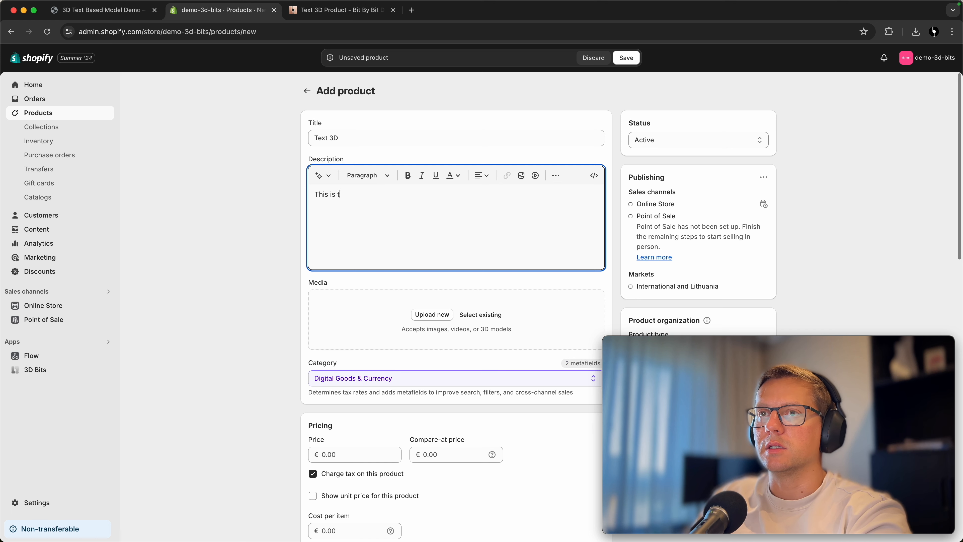
type("ext 3d description")
left_click(189, 343)
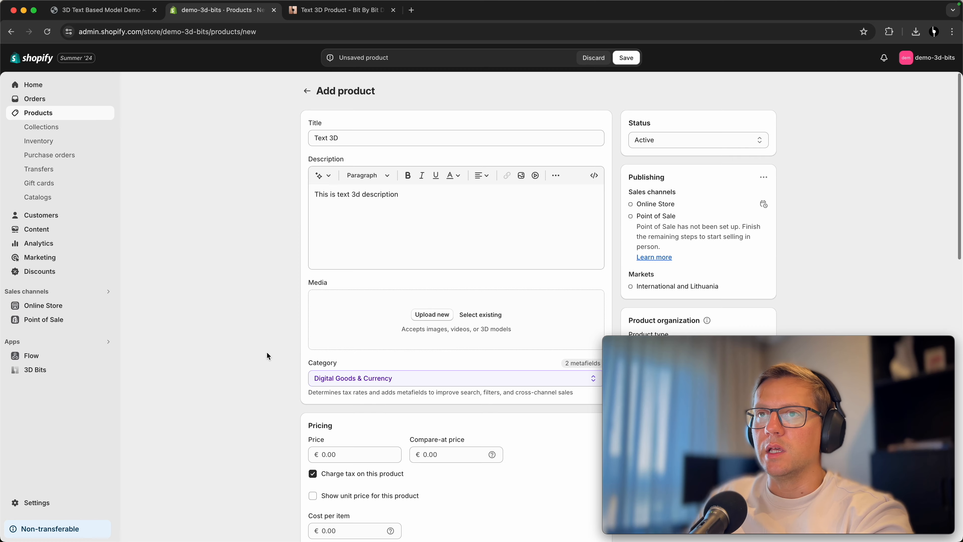
Add a variant option named Font to the product, with Tektur as its first value.
scroll(261, 379, "down", 12)
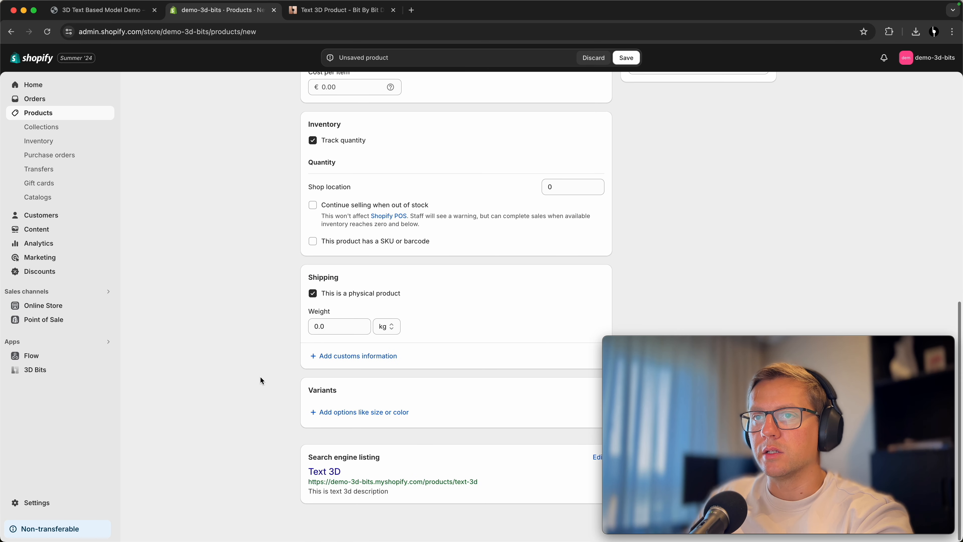
scroll(260, 379, "down", 4)
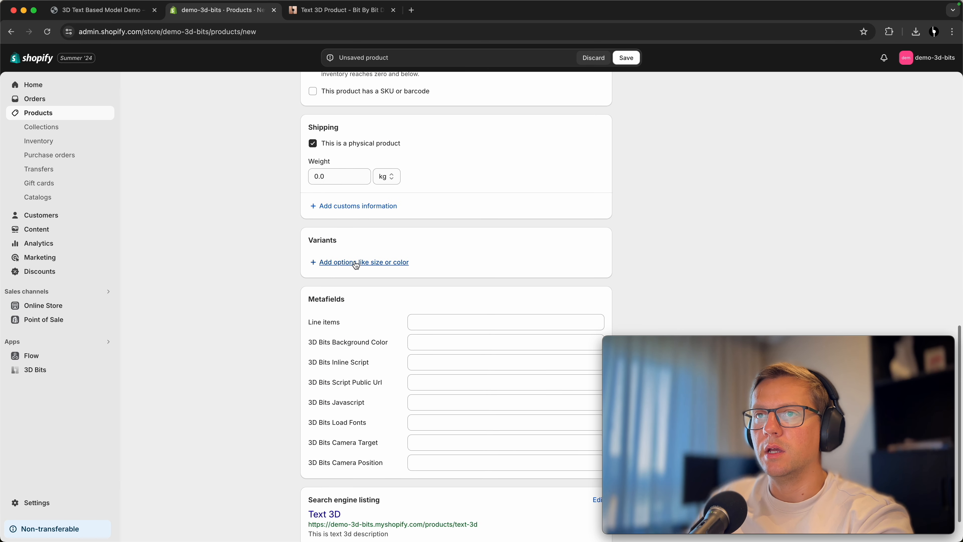
left_click(358, 263)
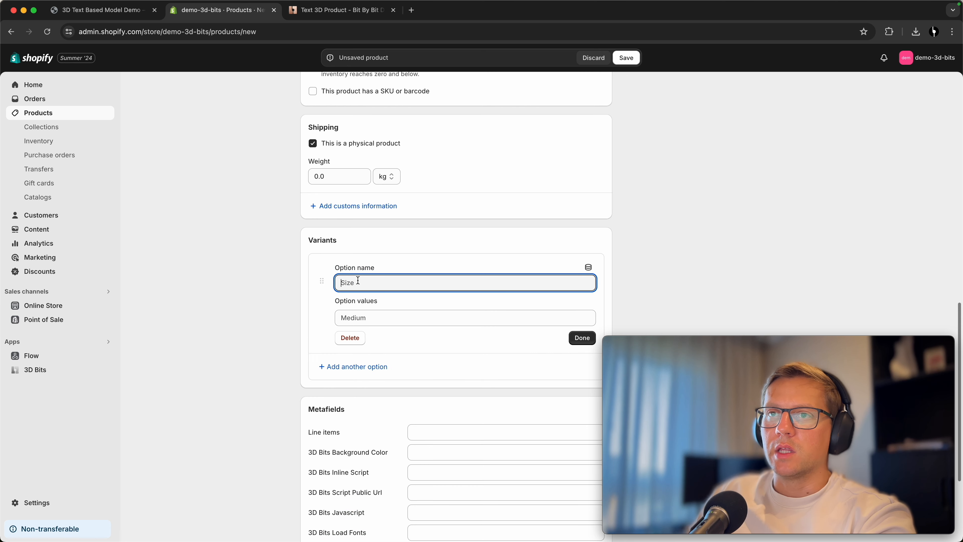
type("F")
left_click(386, 317)
type("Roboto")
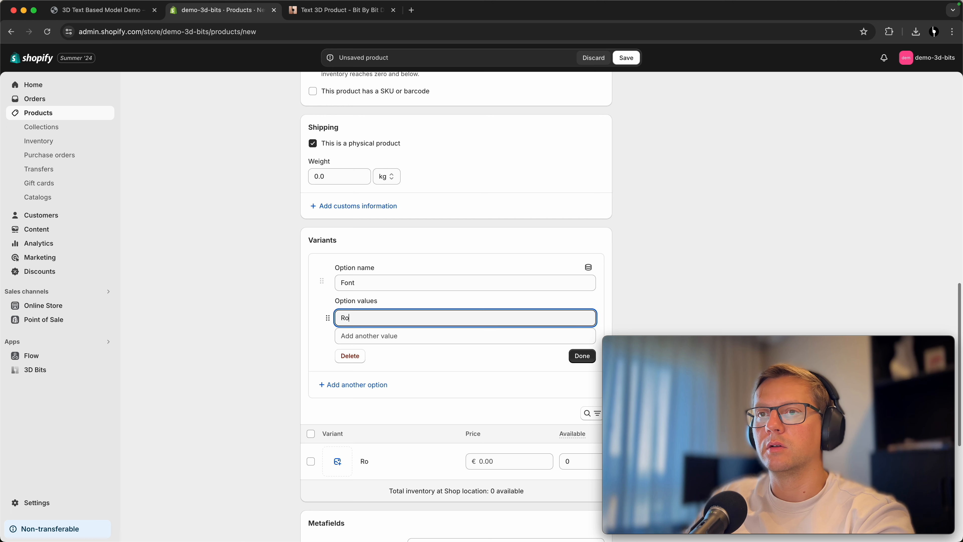
left_click(398, 338)
double_click(376, 318)
type("Tektur")
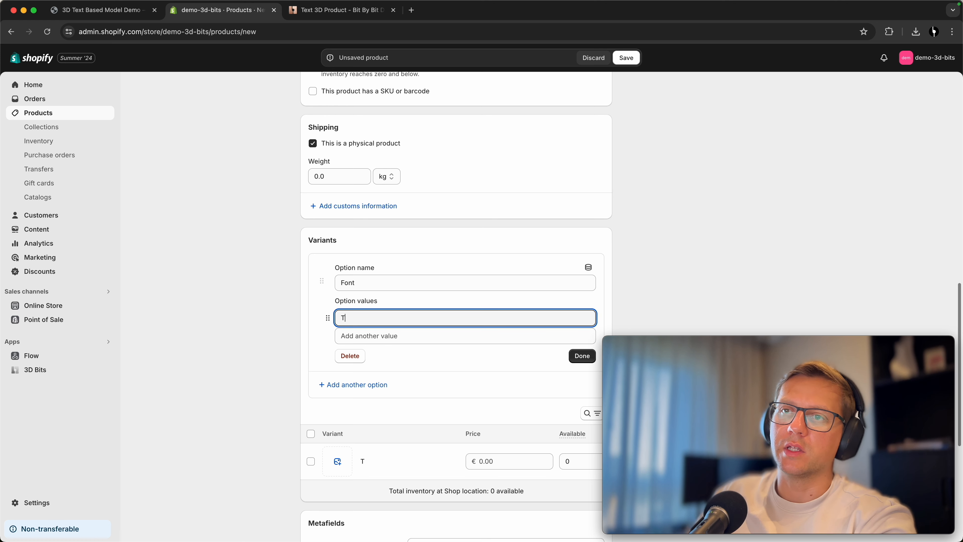
Add Roboto and Orbitron as further values of the Font option and finish editing the option.
left_click(392, 334)
type("Roboto")
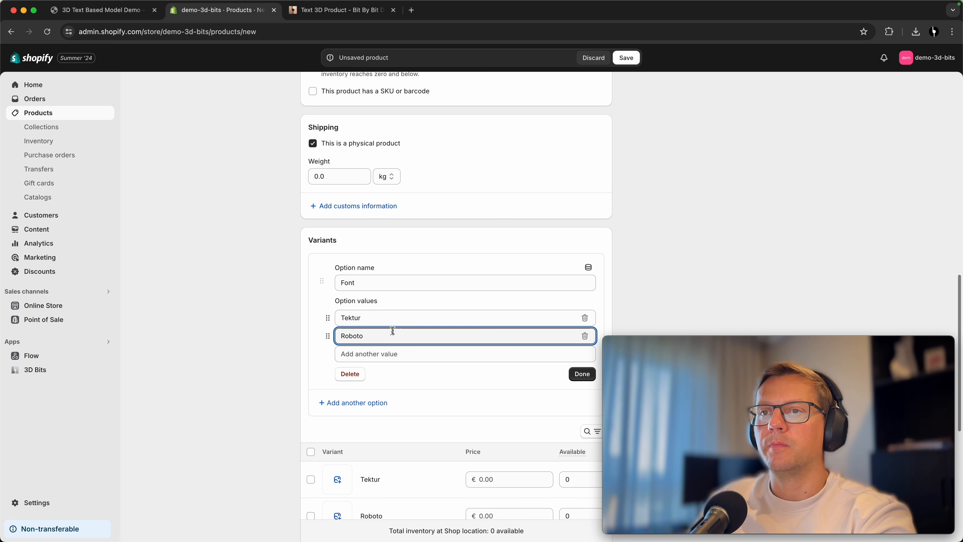
left_click(377, 355)
type("Orbitron")
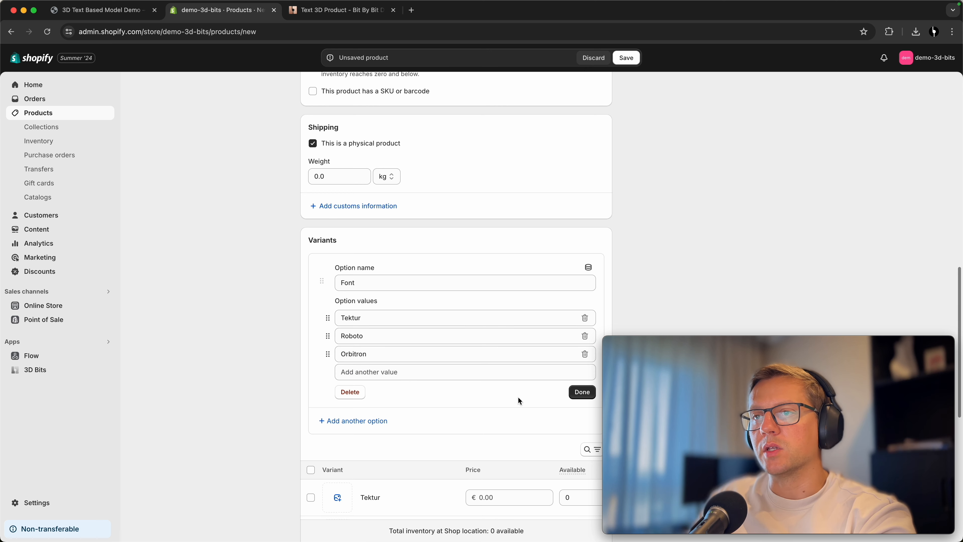
left_click(582, 392)
Set the variant prices to €10 for Tektur, €20 for Roboto and €30 for Orbitron.
scroll(189, 313, "down", 1)
scroll(190, 313, "down", 2)
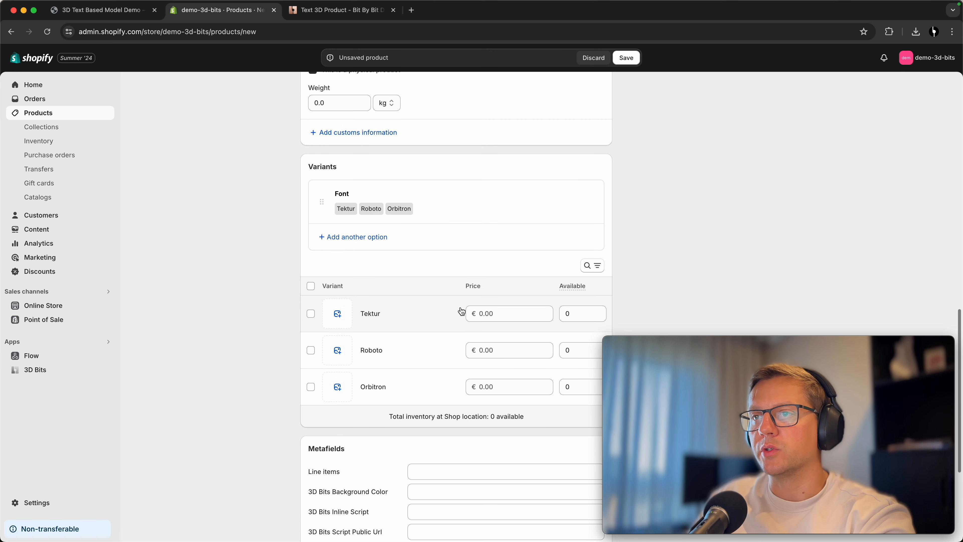
left_click(498, 314)
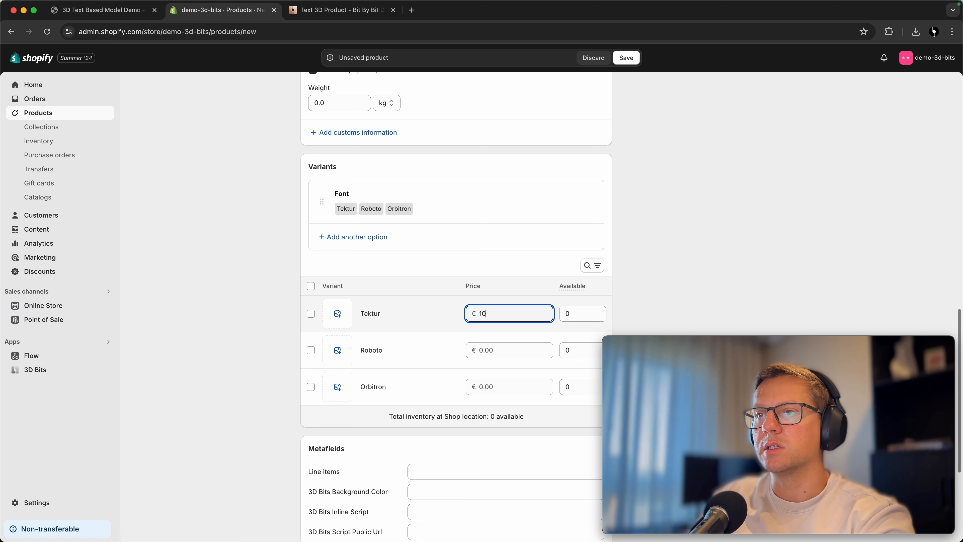
type("10")
left_click(495, 352)
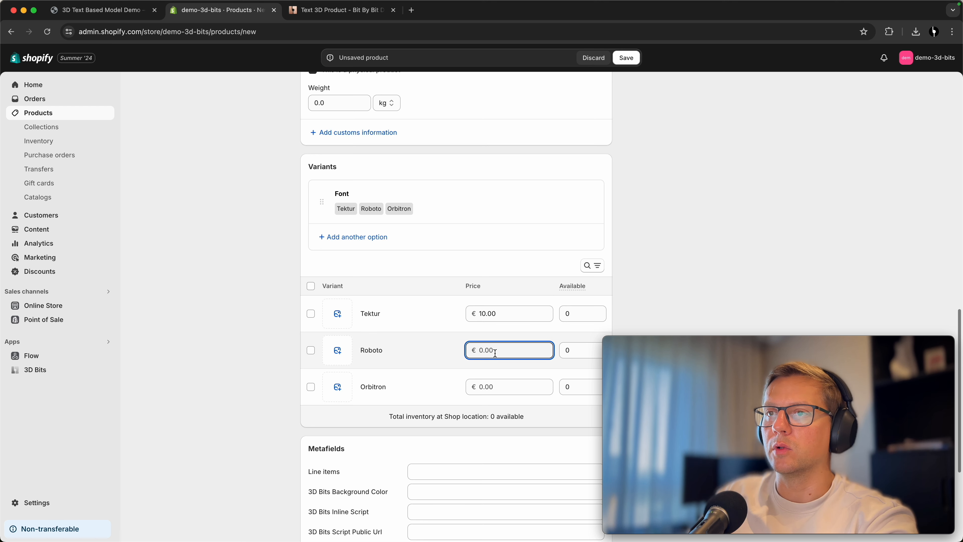
type("20")
key("Tab")
key("Tab")
key("Tab")
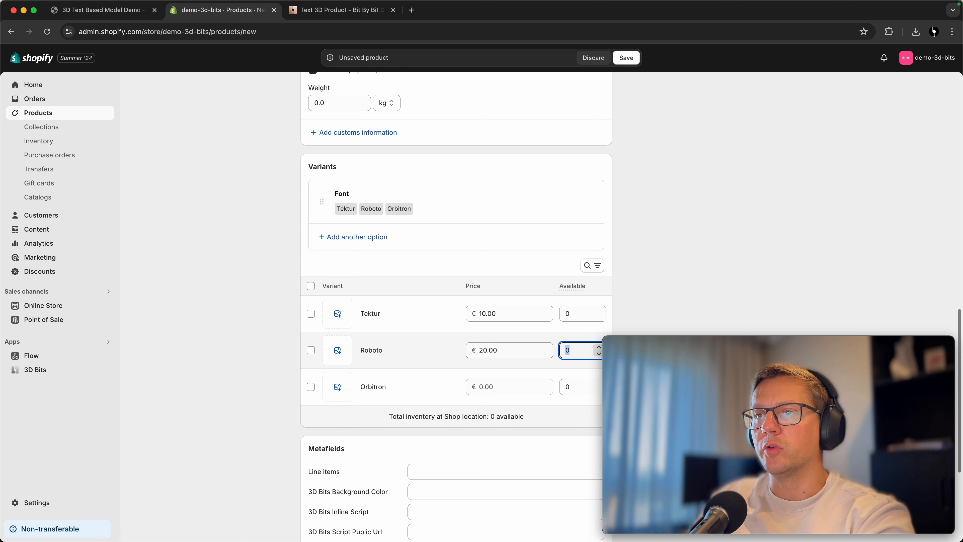
key("Tab")
type("30")
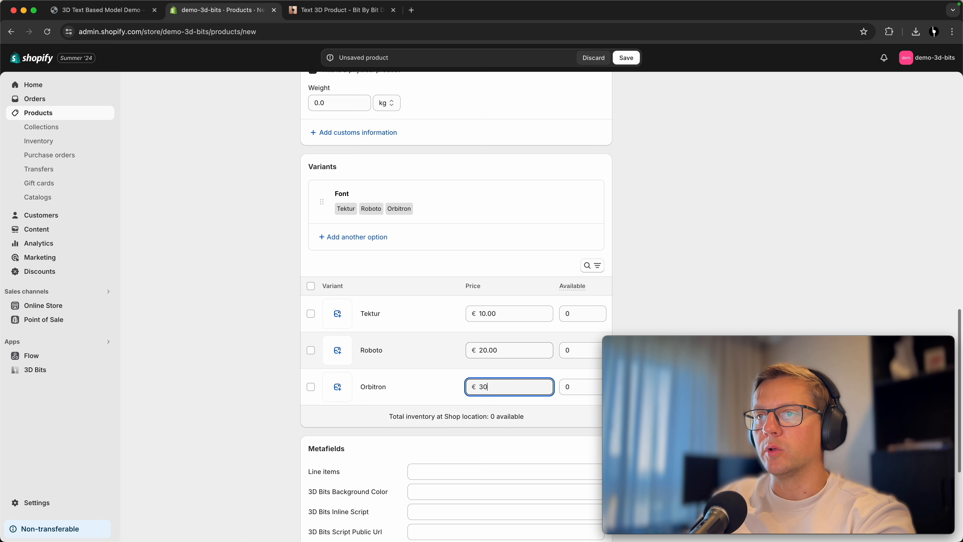
left_click(851, 223)
Set the available quantities to 5 for Tektur, 4 for Roboto and 3 for Orbitron.
left_click(582, 313)
type("5")
left_click(694, 258)
scroll(602, 306, "down", 1)
left_click(588, 312)
type("4")
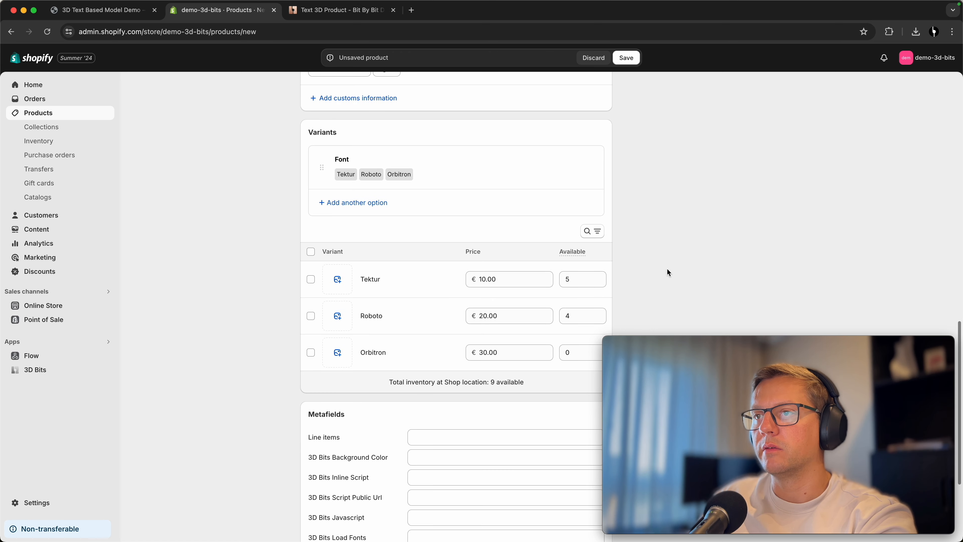
scroll(667, 268, "down", 1)
left_click(576, 312)
type("3")
left_click(742, 242)
Save the new Text 3D product with its font variants.
scroll(737, 231, "down", 3)
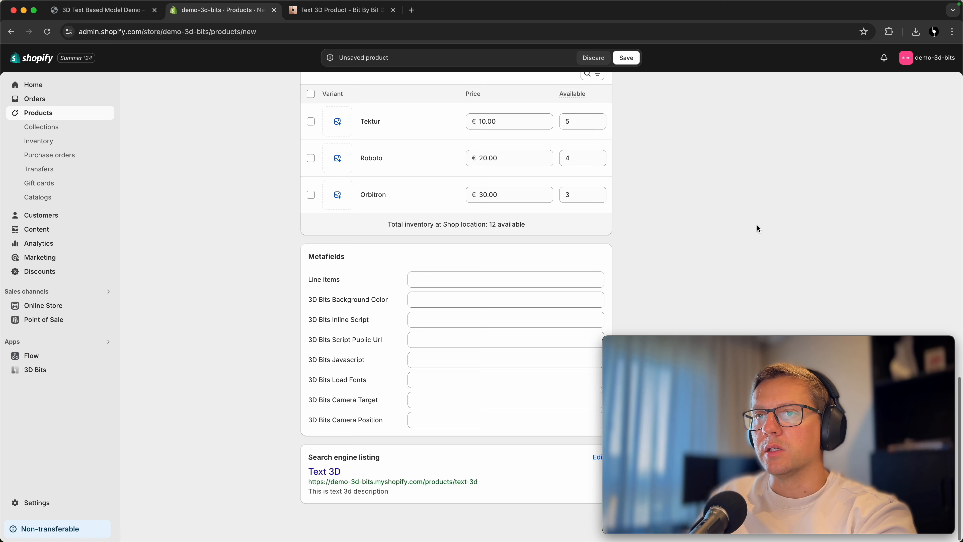
scroll(762, 220, "up", 5)
key("super+s")
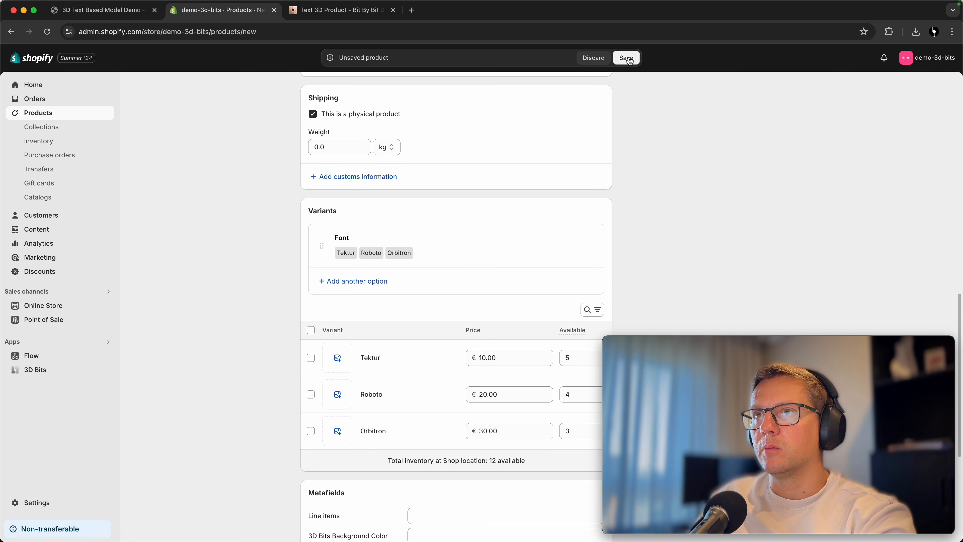
Assign the 3d-bits-app theme template to the Text 3D product and save the change.
scroll(841, 203, "down", 10)
left_click(761, 212)
left_click(793, 233)
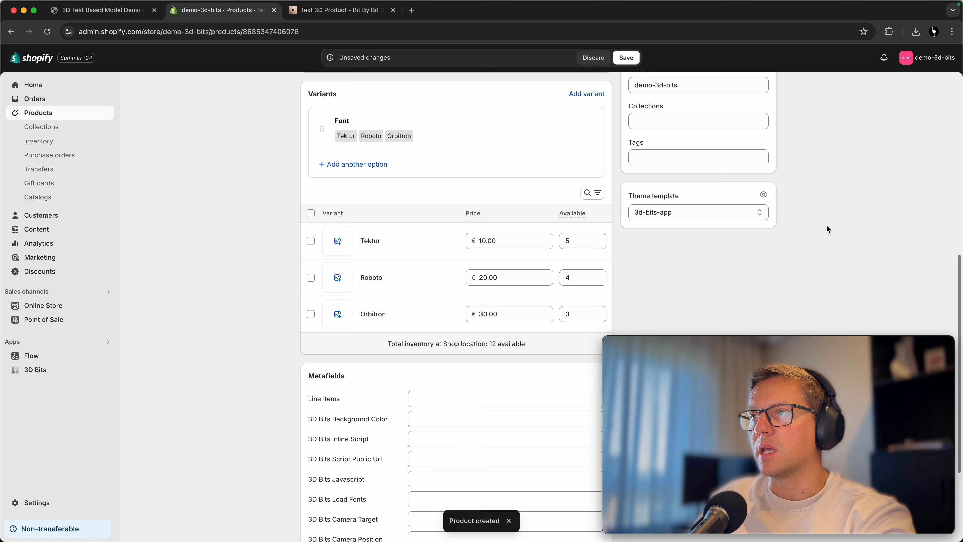
key("super+s")
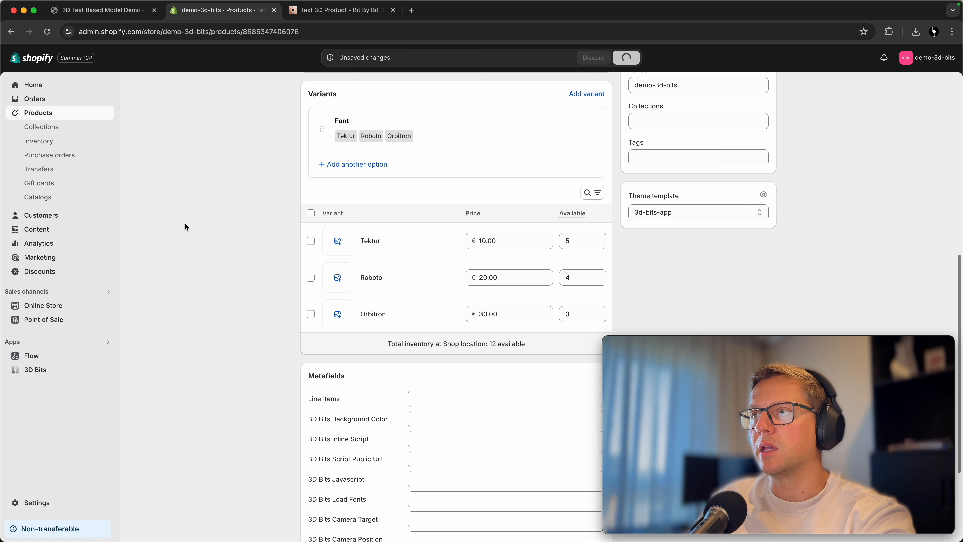
scroll(197, 248, "up", 6)
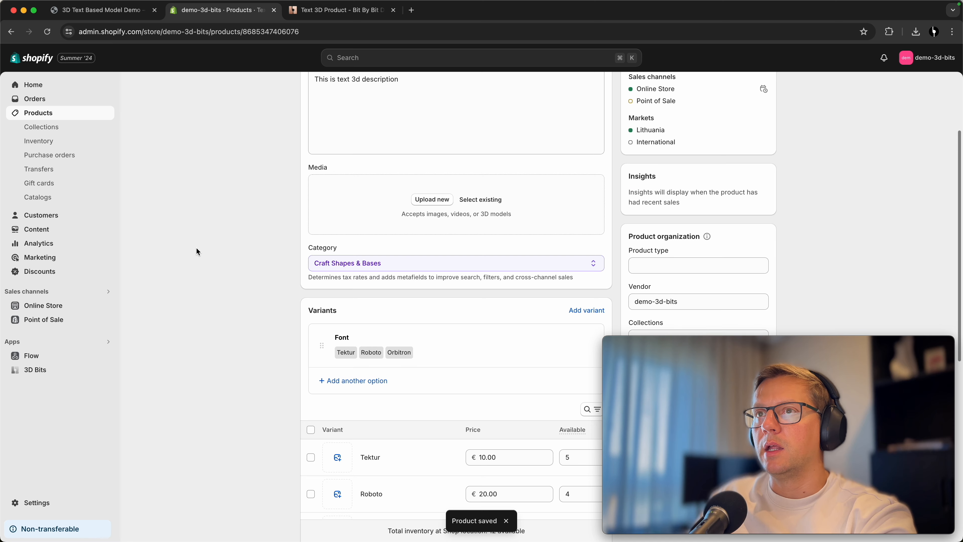
scroll(196, 251, "up", 5)
Switch to the bitbybit.dev Text 3D tutorial and copy its Custom Liquid code snippet.
left_click(320, 15)
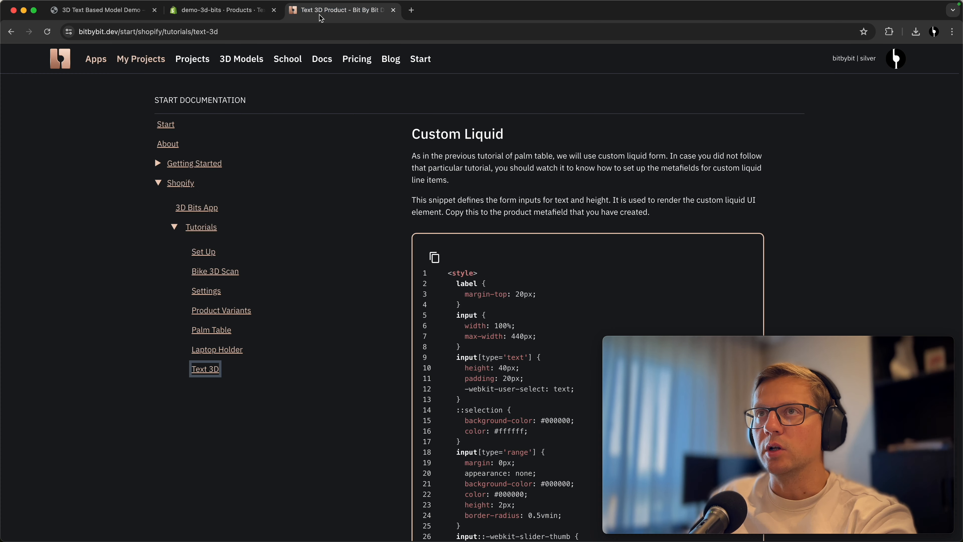
left_click_drag(136, 33, 236, 34)
left_click(261, 33)
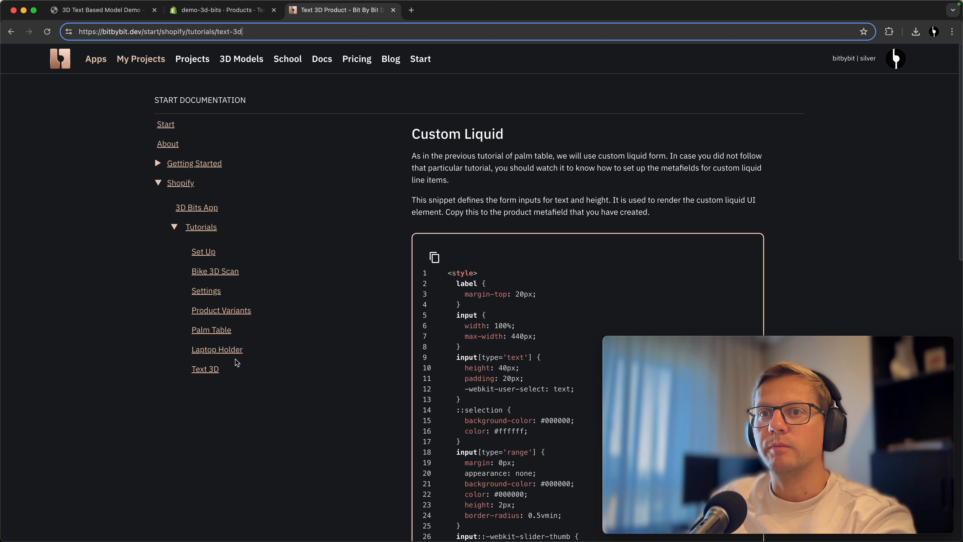
left_click(206, 369)
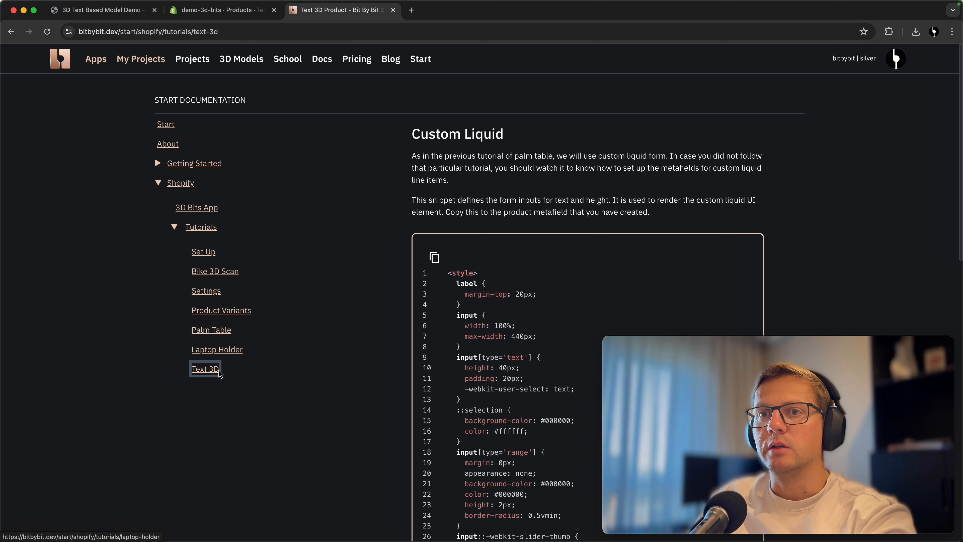
left_click(435, 258)
Return to the Text 3D product in the Shopify admin and paste the Custom Liquid code into its Line items metafield.
left_click(212, 11)
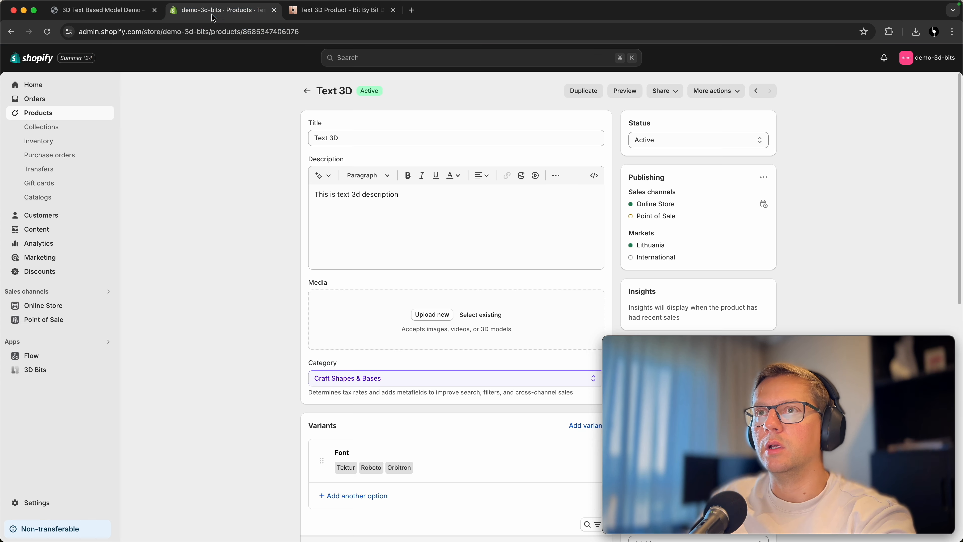
scroll(212, 305, "down", 10)
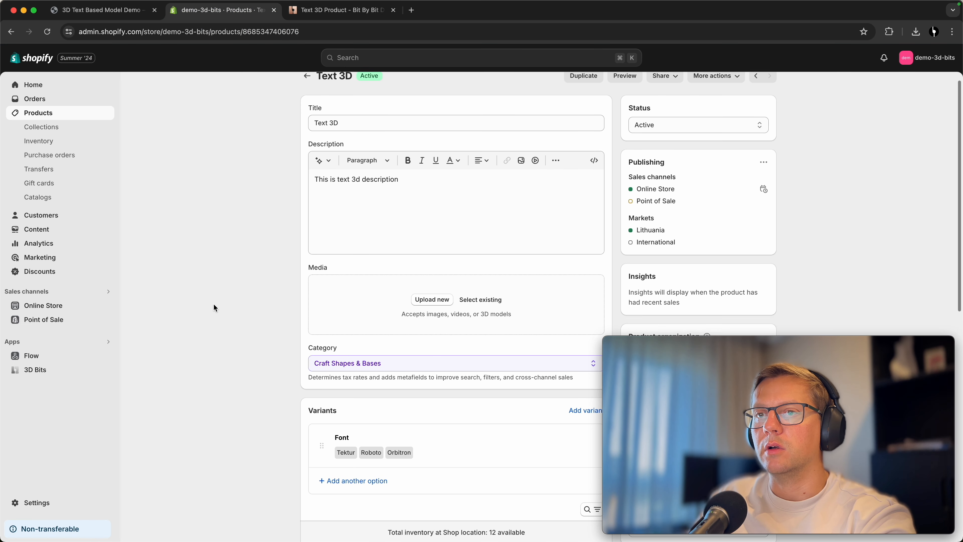
left_click(478, 255)
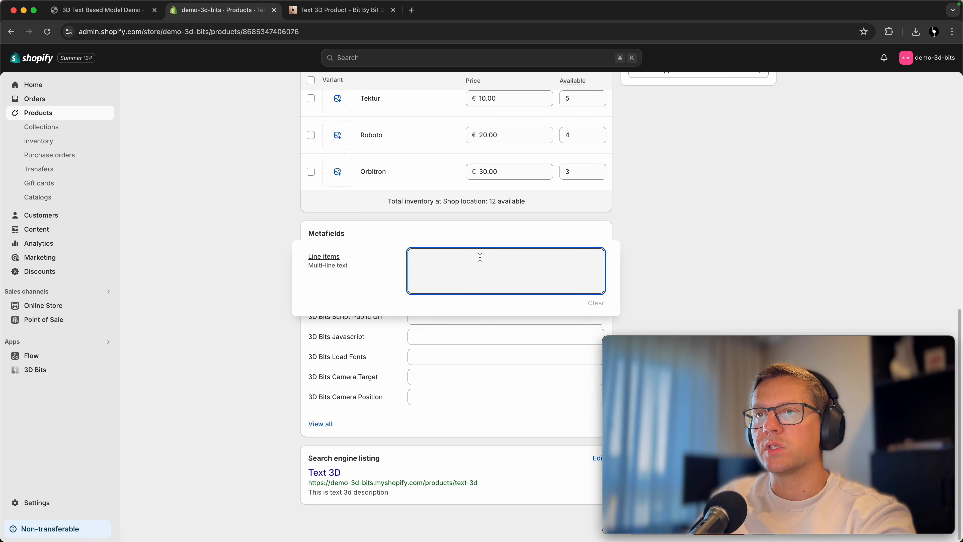
key("super+v")
scroll(443, 406, "up", 15)
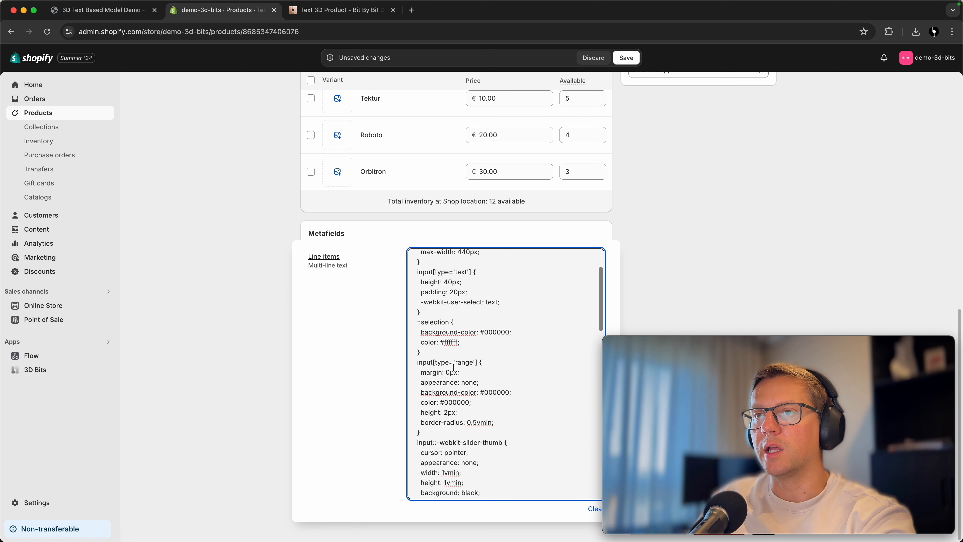
Review the code pasted into the Line items metafield and save the Text 3D product.
scroll(454, 356, "down", 15)
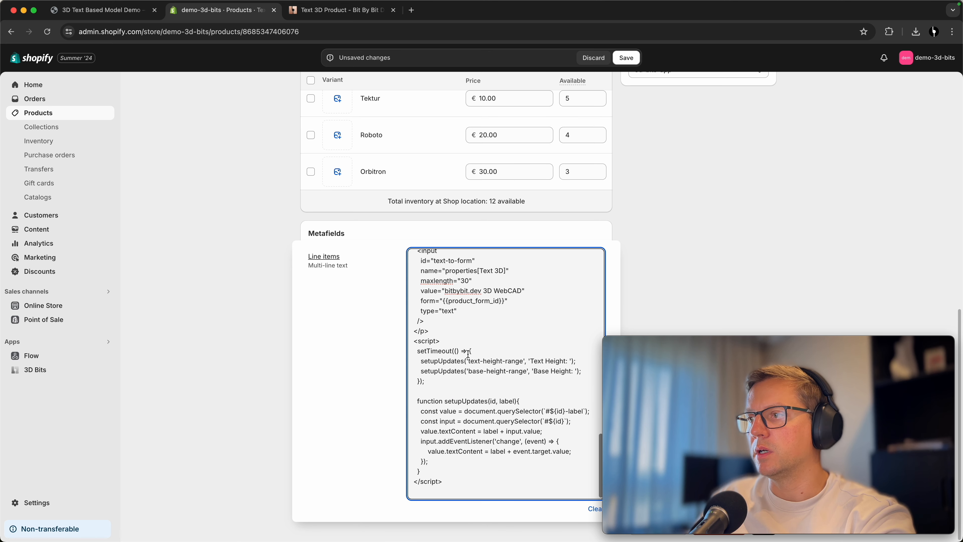
scroll(469, 351, "up", 15)
scroll(450, 327, "down", 15)
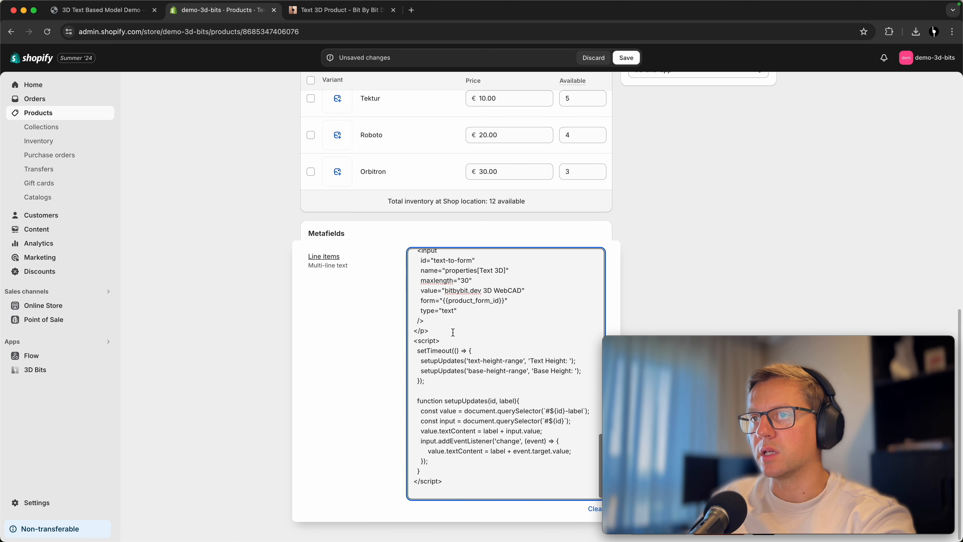
left_click(387, 61)
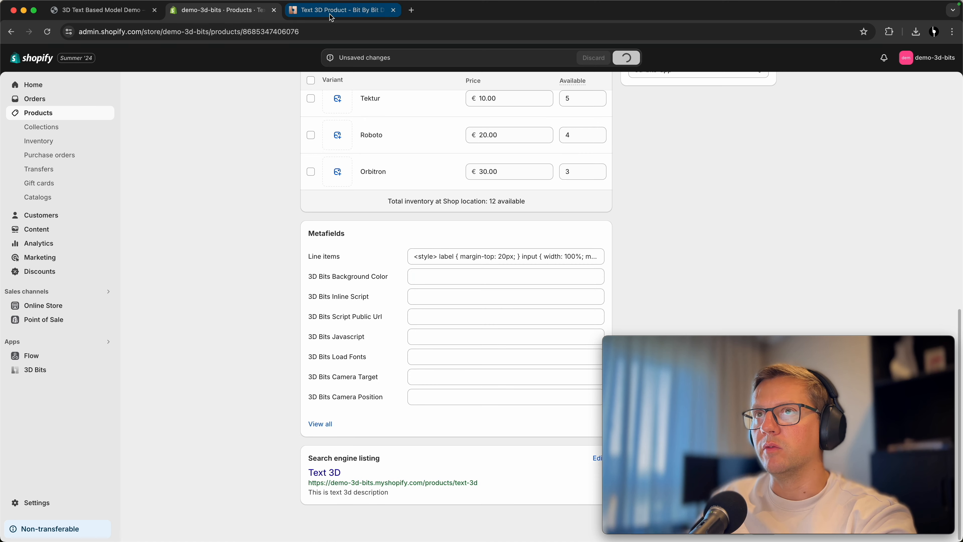
Switch to the bitbybit.dev Text 3D tutorial and examine the Text Height, Base Height and 3D Text inputs in the Custom Liquid snippet.
left_click(337, 10)
scroll(477, 205, "down", 3)
left_click_drag(457, 223, 490, 313)
scroll(503, 357, "down", 10)
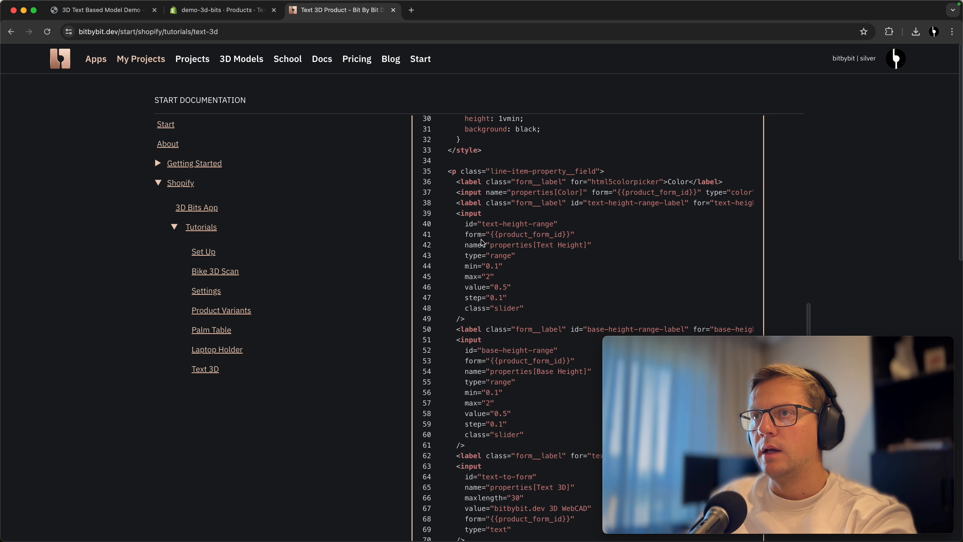
left_click_drag(456, 214, 508, 325)
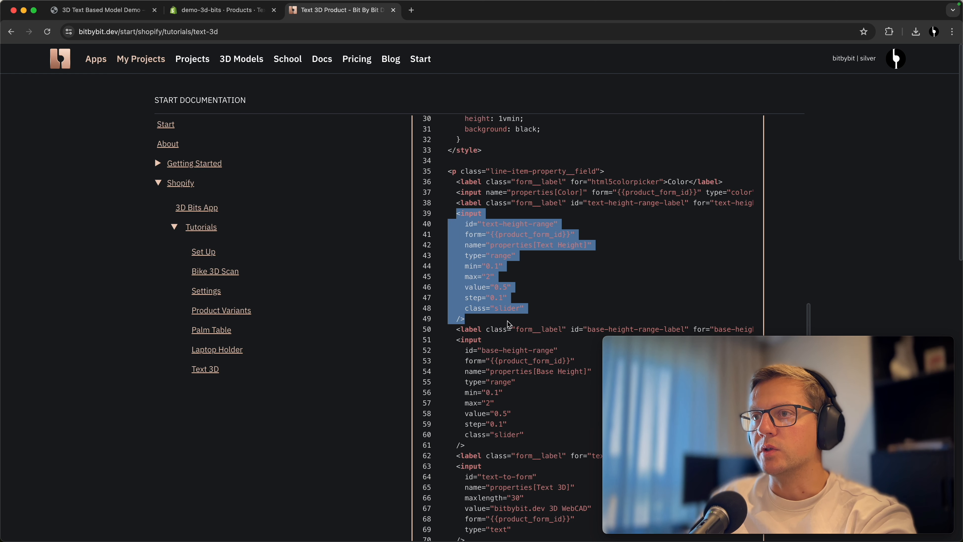
scroll(510, 239, "down", 6)
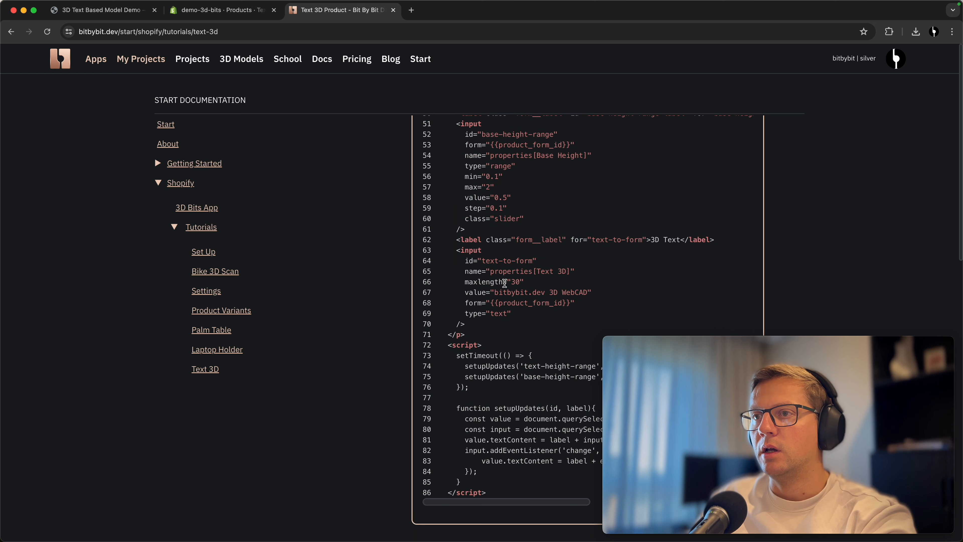
scroll(480, 191, "up", 1)
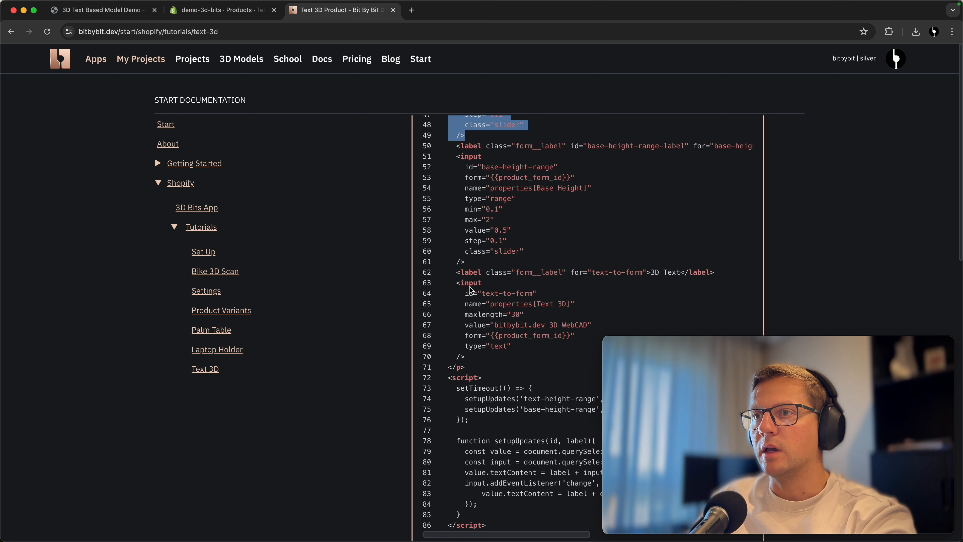
left_click_drag(456, 283, 490, 360)
left_click(490, 357)
scroll(491, 345, "down", 4)
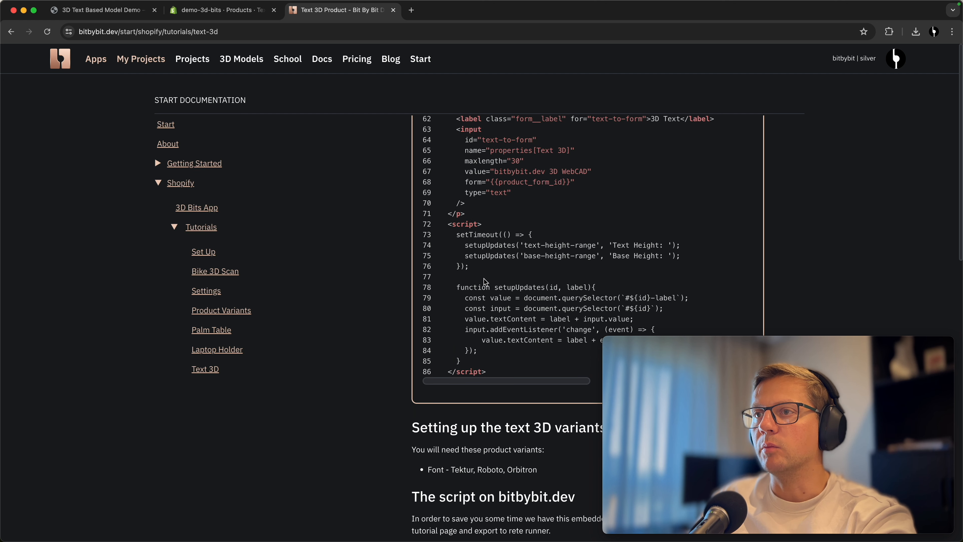
Examine the setupUpdates script and the style rules in the tutorial's Custom Liquid snippet.
left_click_drag(509, 362, 482, 232)
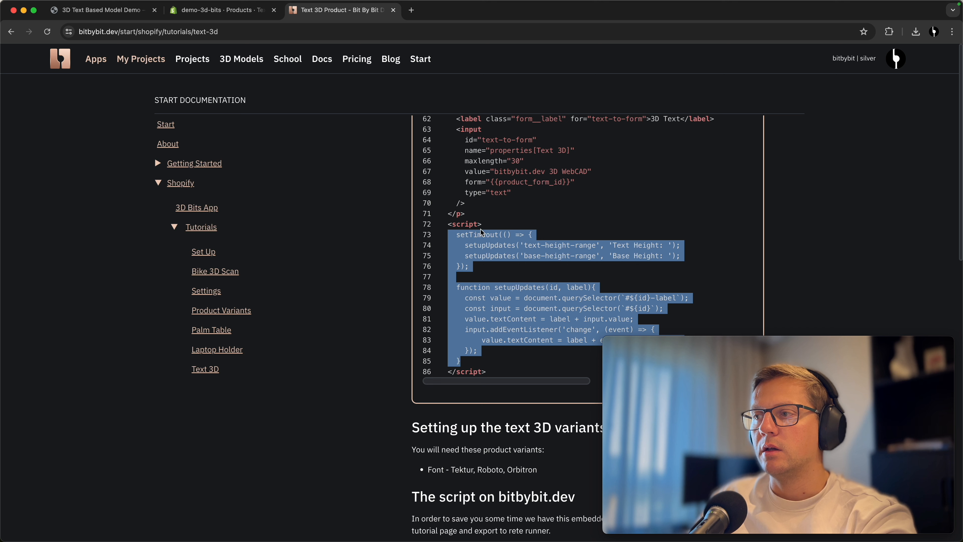
left_click(501, 281)
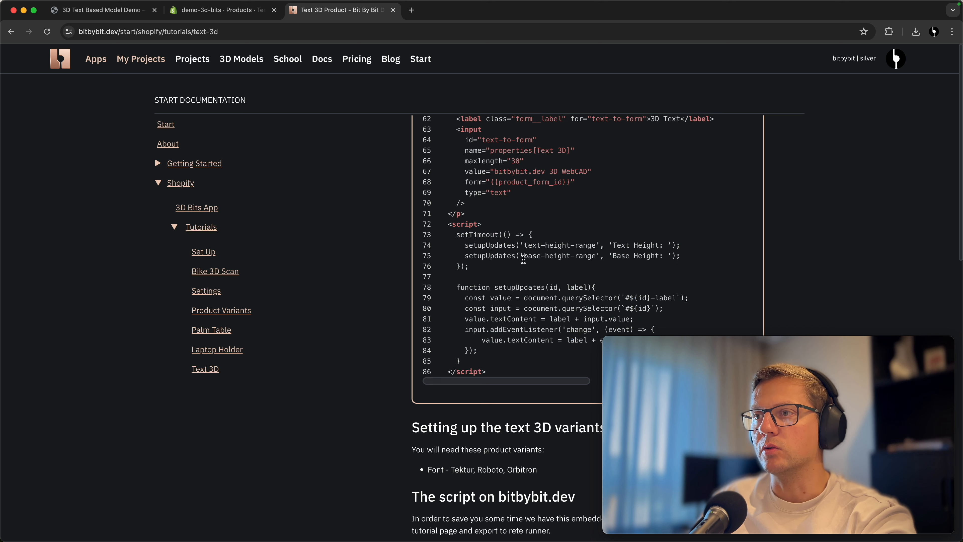
scroll(491, 268, "down", 2)
scroll(492, 268, "down", 4)
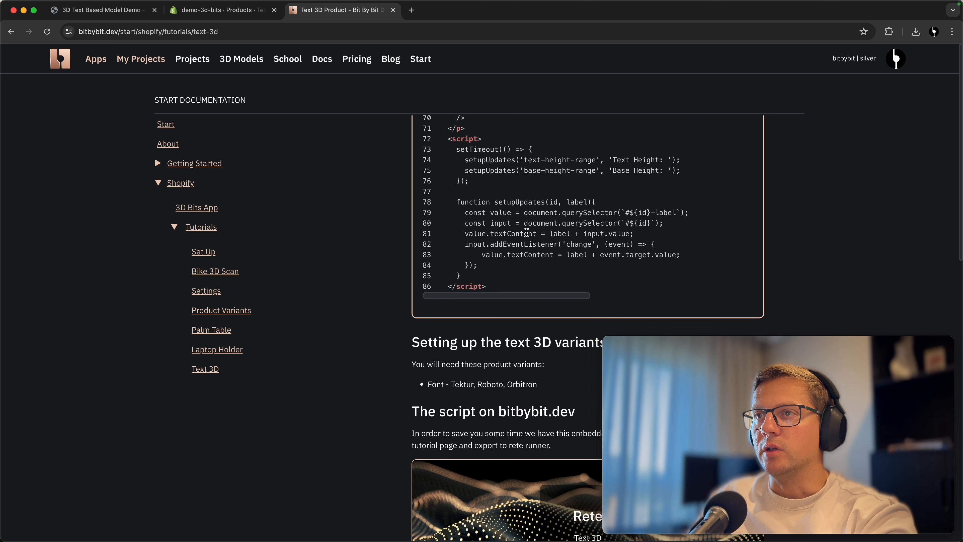
scroll(526, 240, "up", 20)
scroll(521, 303, "up", 20)
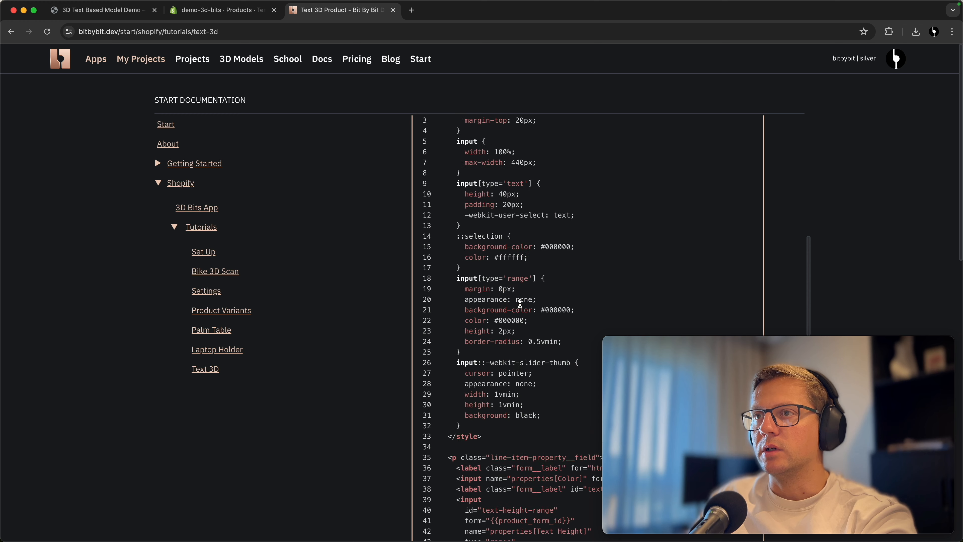
scroll(517, 314, "down", 20)
scroll(516, 320, "down", 20)
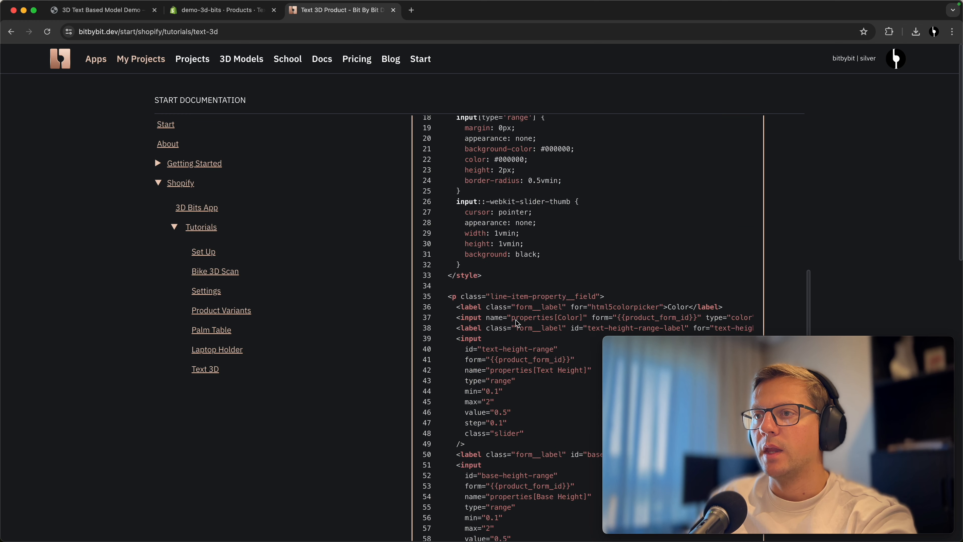
Open the tutorial's embedded Text 3D Rete script in a new tab and run it.
scroll(486, 290, "down", 8)
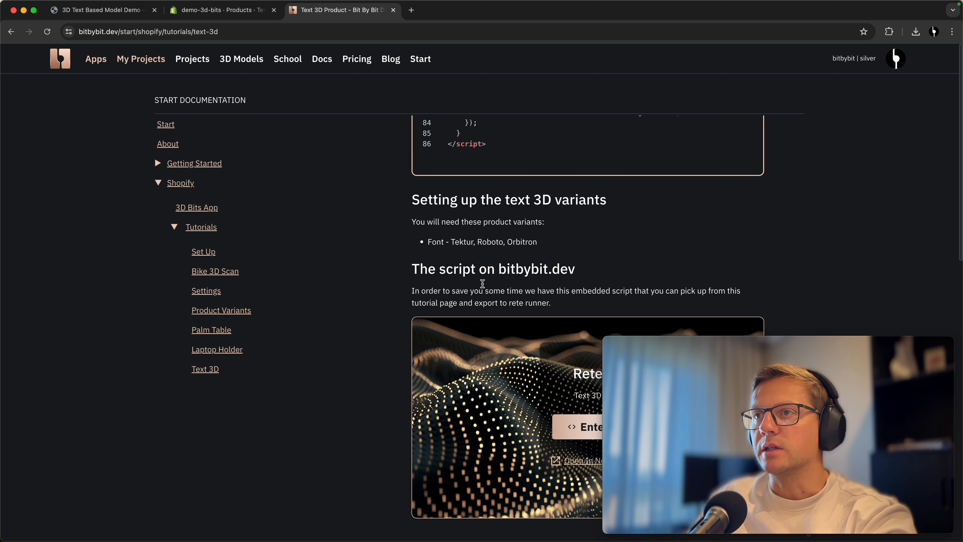
scroll(453, 170, "down", 2)
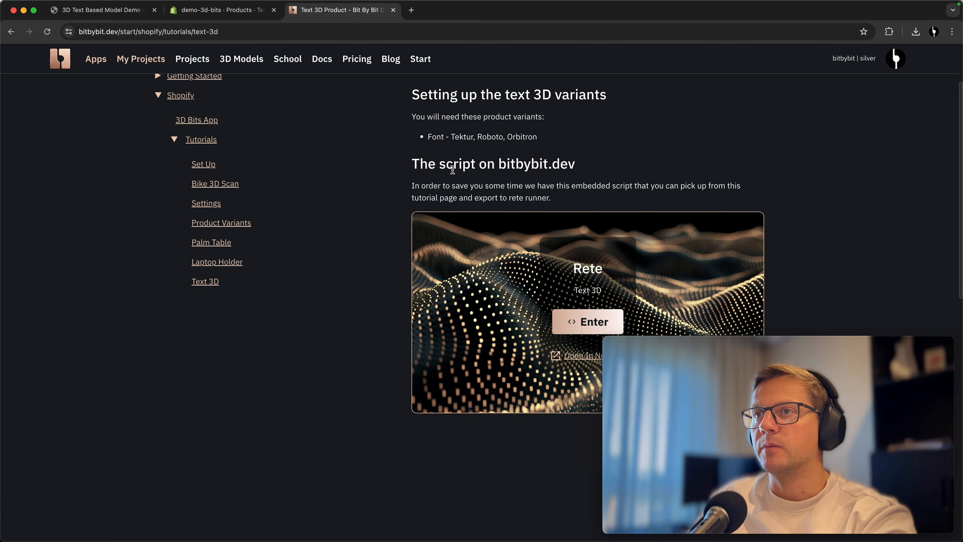
scroll(594, 141, "down", 3)
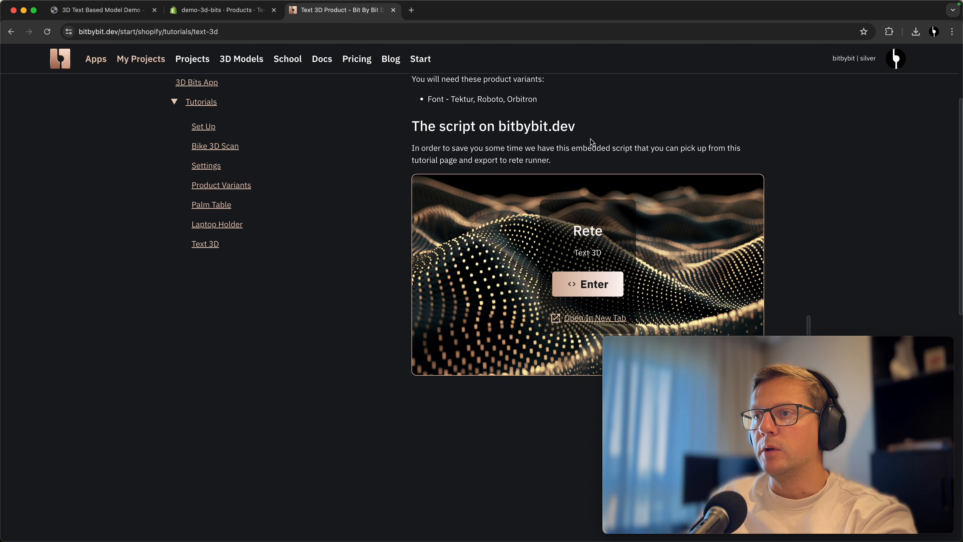
left_click(577, 318)
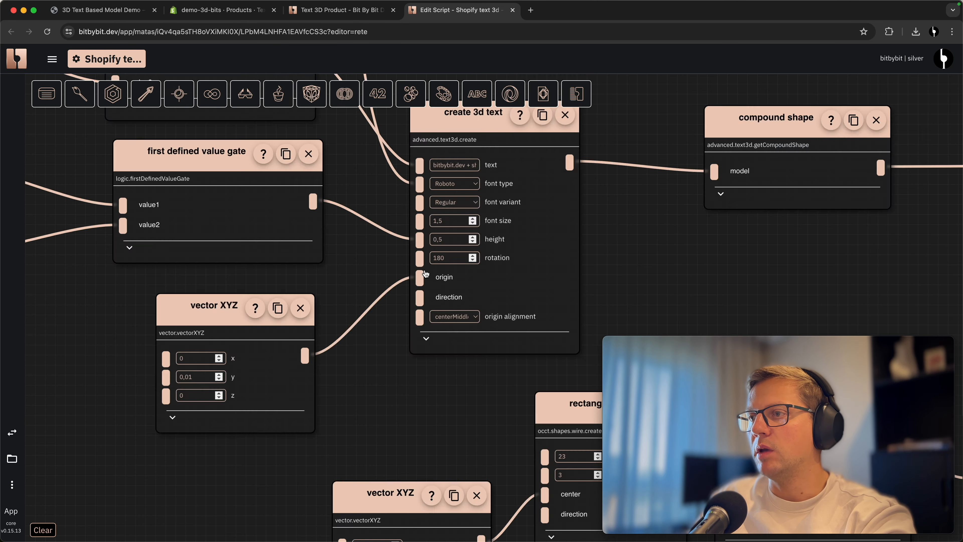
left_click_drag(393, 304, 324, 325)
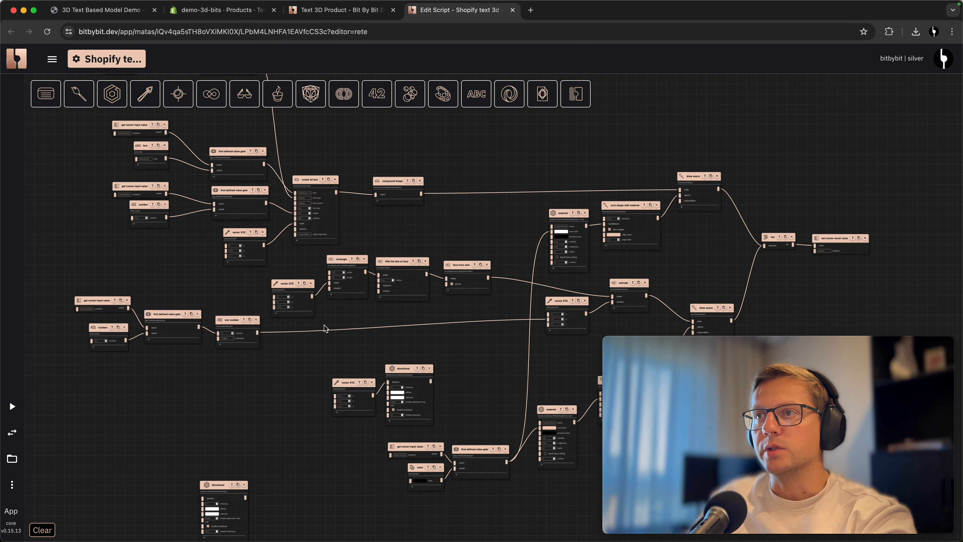
scroll(324, 324, "down", 4)
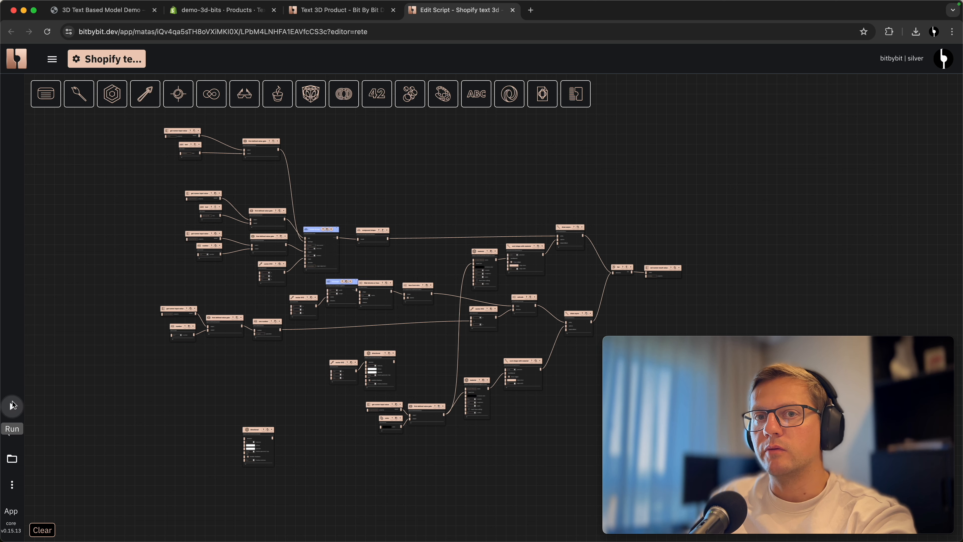
left_click(12, 406)
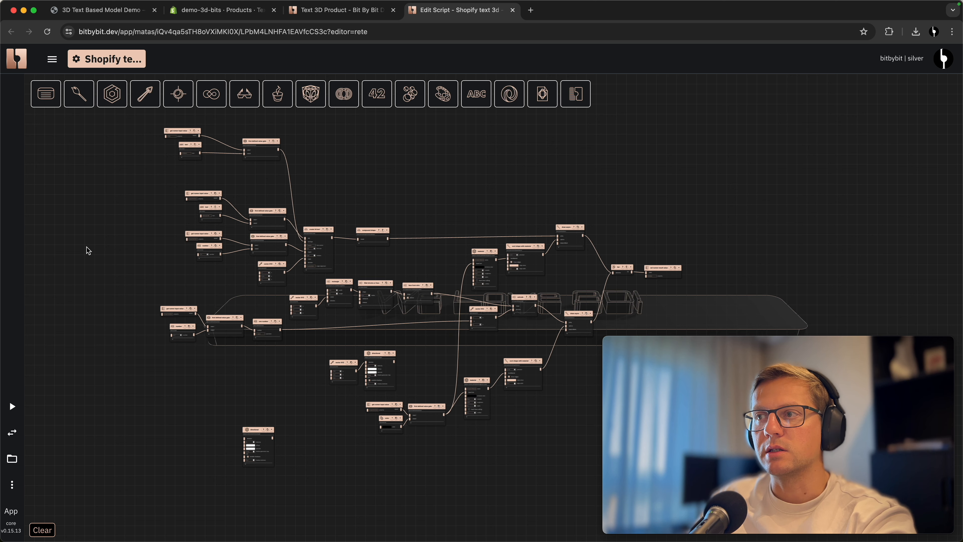
Examine the Font runner input node, its Orbitron fallback text and the first defined value gate they feed.
left_click_drag(88, 250, 114, 247)
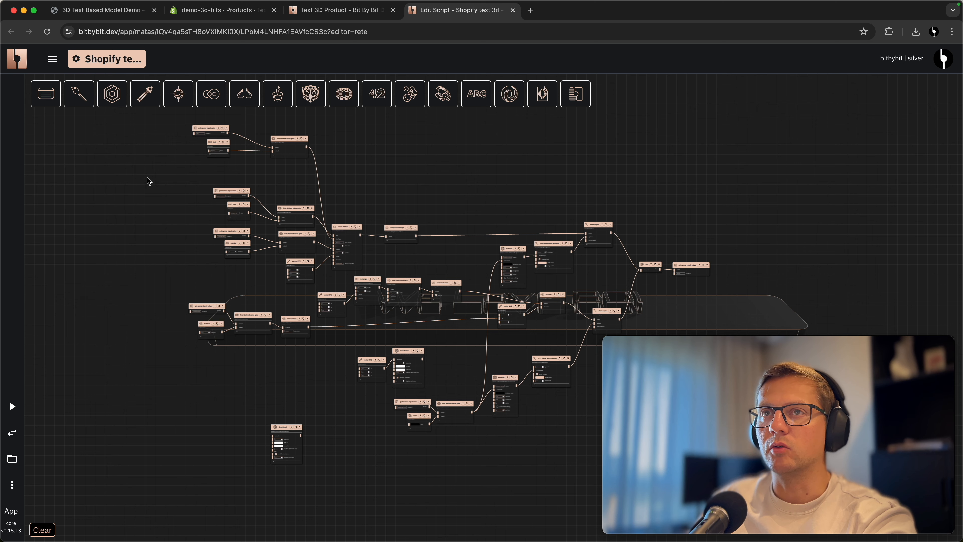
scroll(172, 140, "up", 10)
left_click_drag(185, 159, 142, 289)
scroll(142, 288, "up", 4)
scroll(158, 278, "up", 3)
left_click_drag(231, 299, 209, 324)
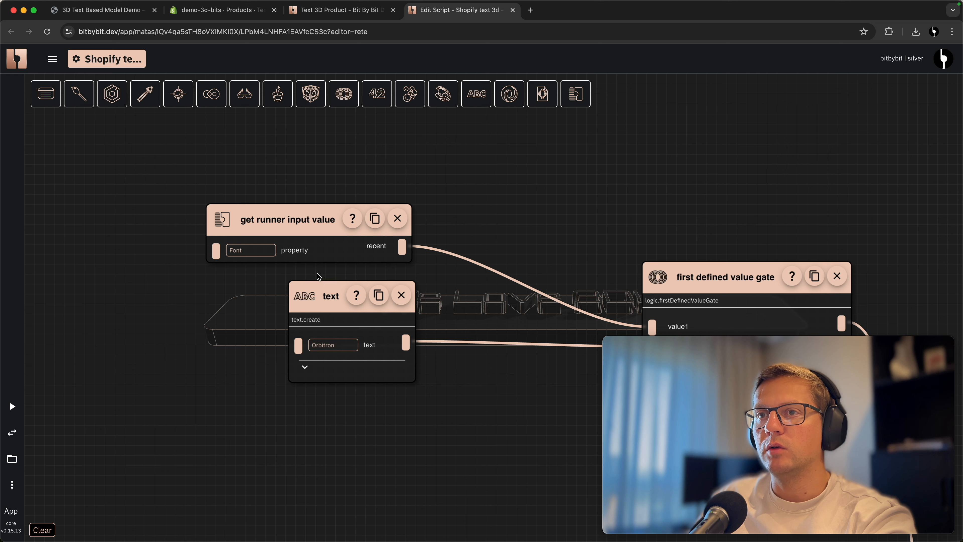
left_click_drag(320, 295, 302, 298)
left_click_drag(473, 415, 420, 389)
scroll(417, 377, "down", 5)
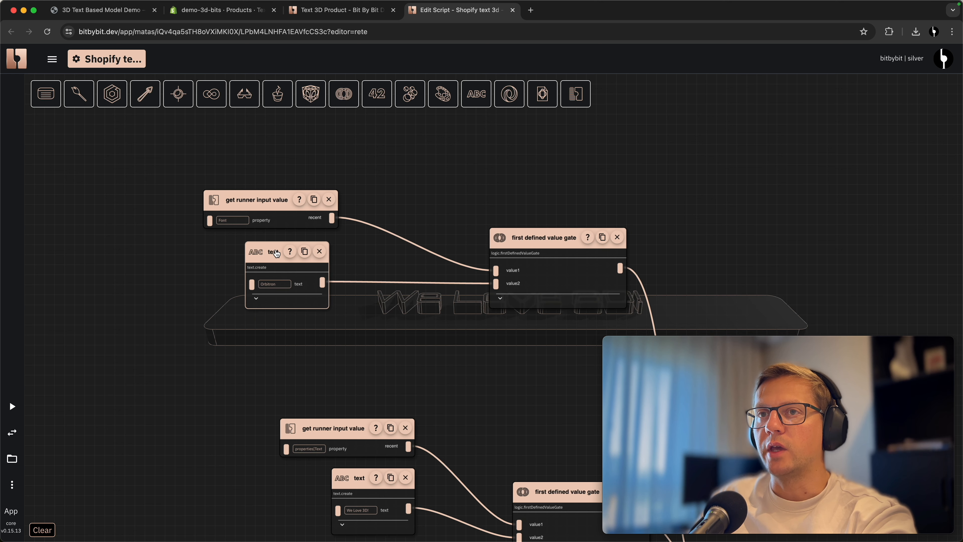
Examine the runner input nodes that read the text and text height properties and their fallback values.
scroll(276, 253, "down", 2)
left_click_drag(339, 344, 354, 211)
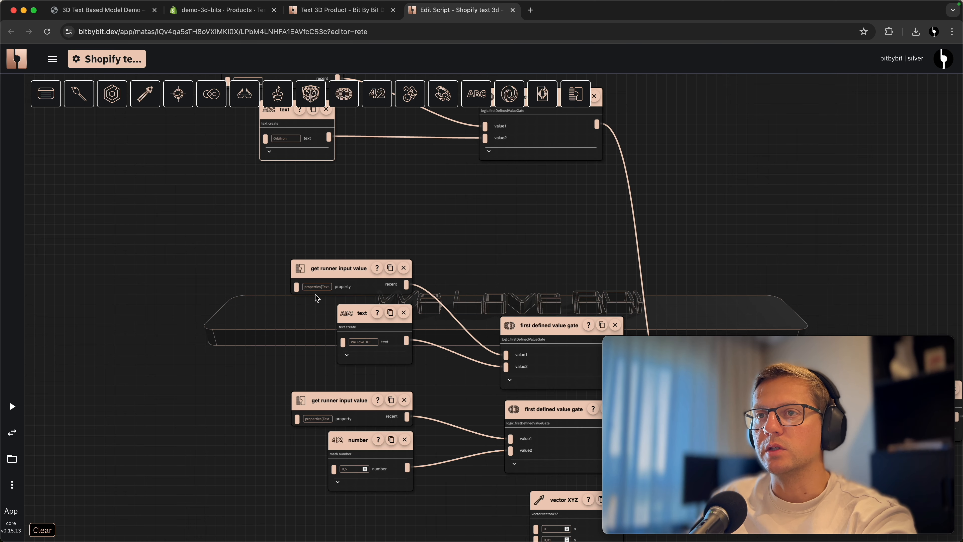
scroll(315, 294, "up", 6)
left_click(318, 279)
left_click_drag(301, 279, 384, 284)
scroll(325, 332, "down", 10)
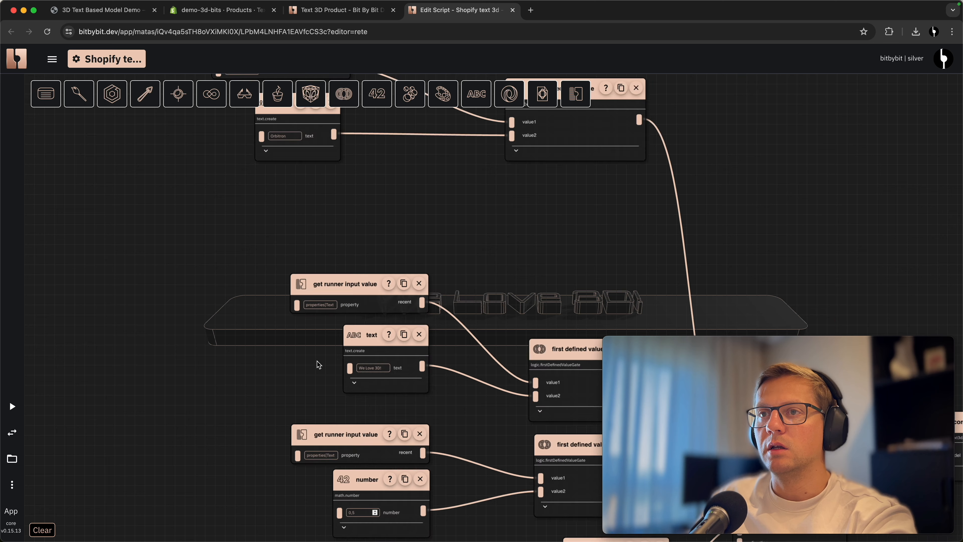
scroll(246, 277, "down", 5)
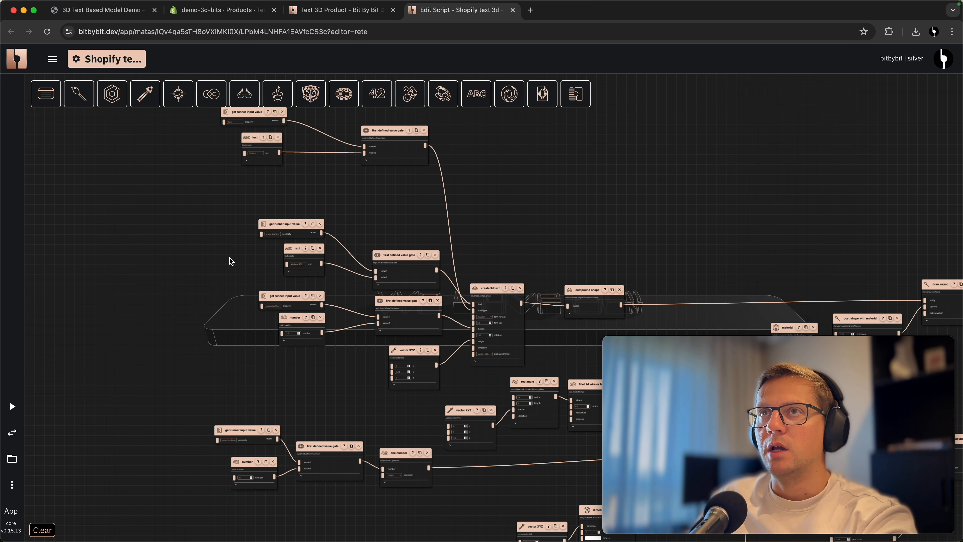
Return to the tutorial page and check the property names of the inputs in the Custom Liquid snippet.
left_click(224, 10)
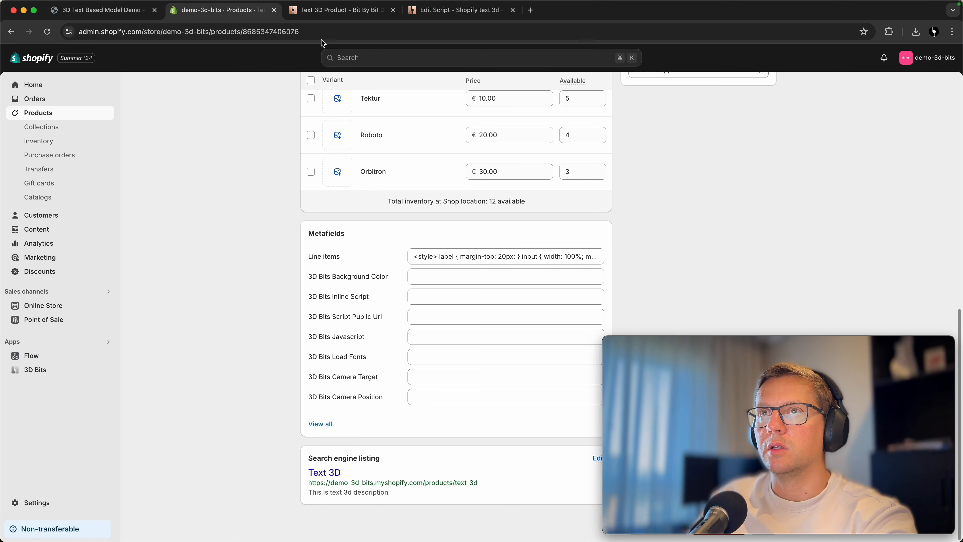
left_click(335, 10)
scroll(342, 190, "up", 3)
scroll(493, 242, "up", 12)
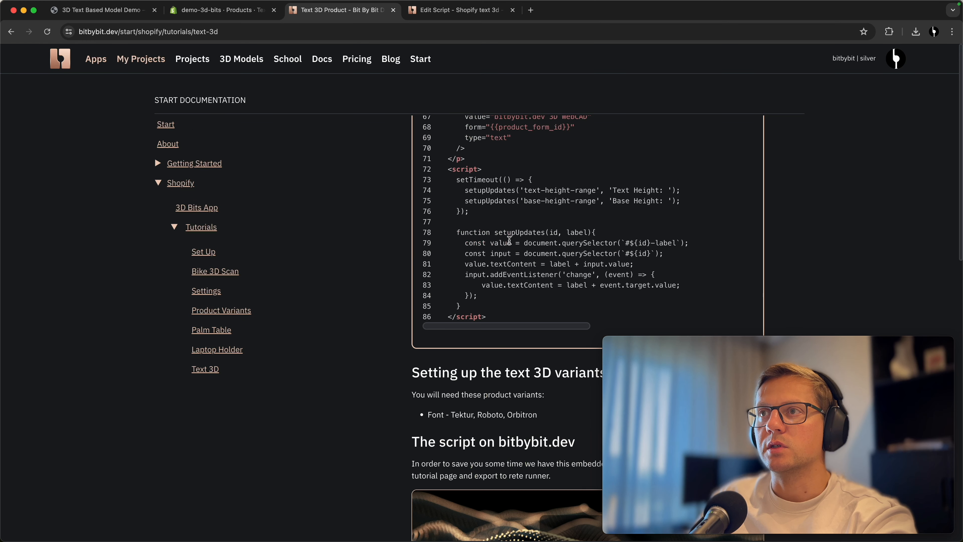
left_click_drag(456, 216, 515, 323)
left_click(515, 324)
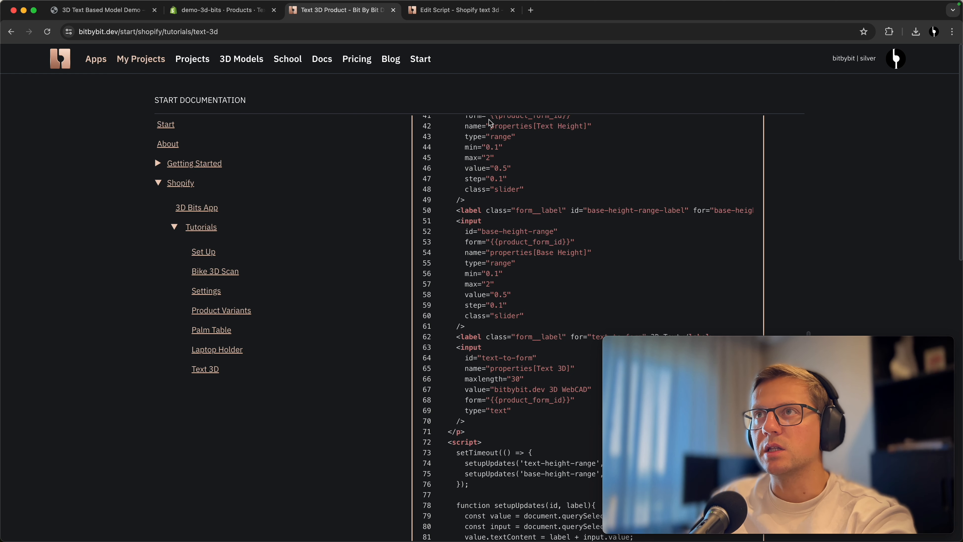
Export the Rete script to runner, copy the unminified code, and switch back to the Text 3D product in the Shopify admin.
left_click(457, 11)
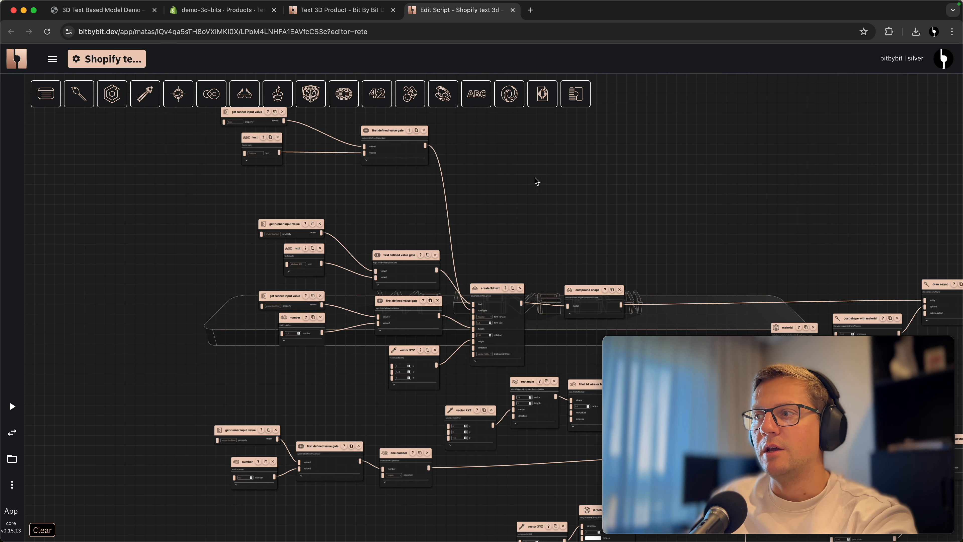
scroll(603, 207, "down", 6)
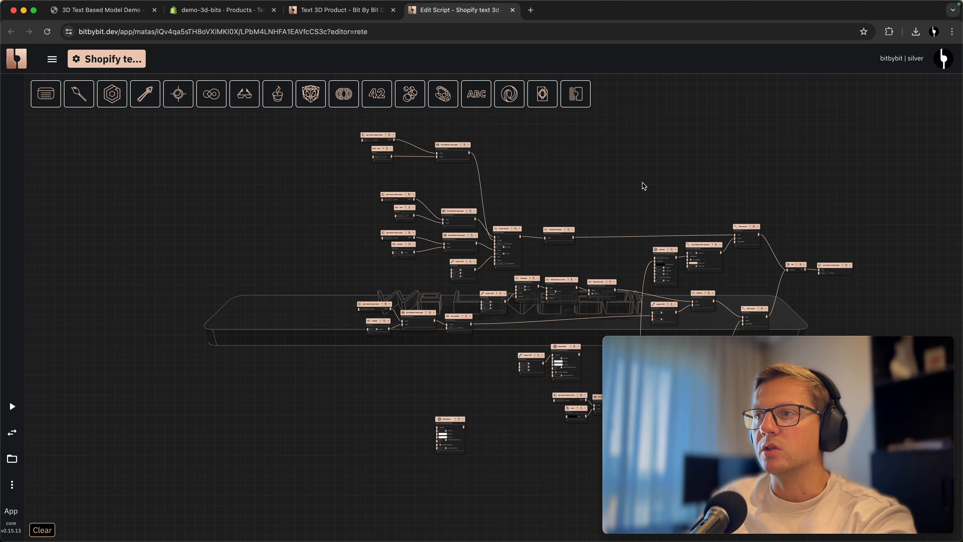
left_click_drag(620, 186, 612, 187)
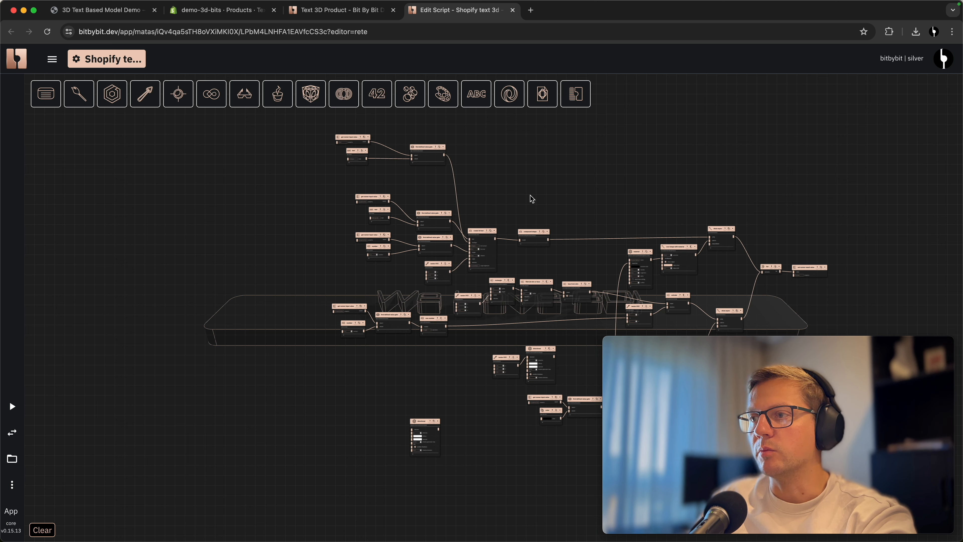
left_click(12, 485)
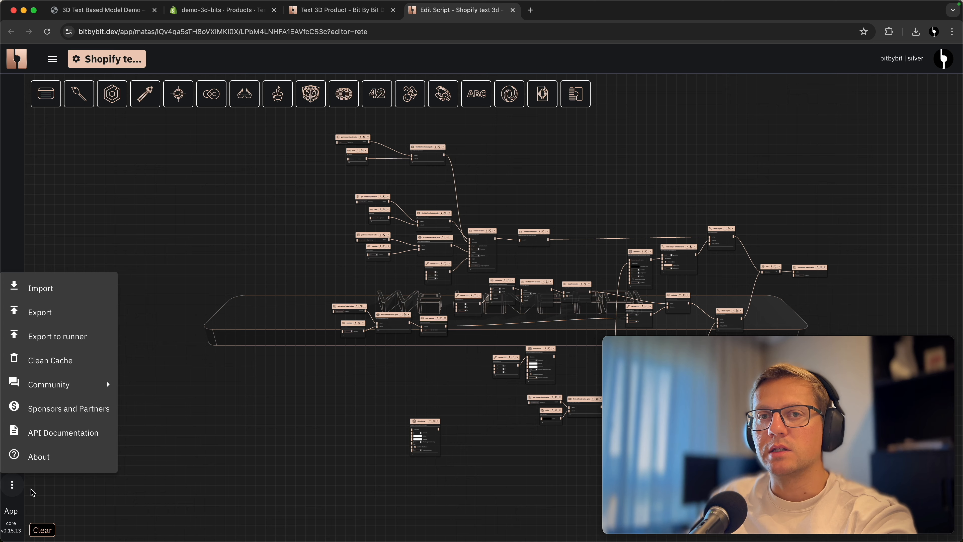
left_click(67, 338)
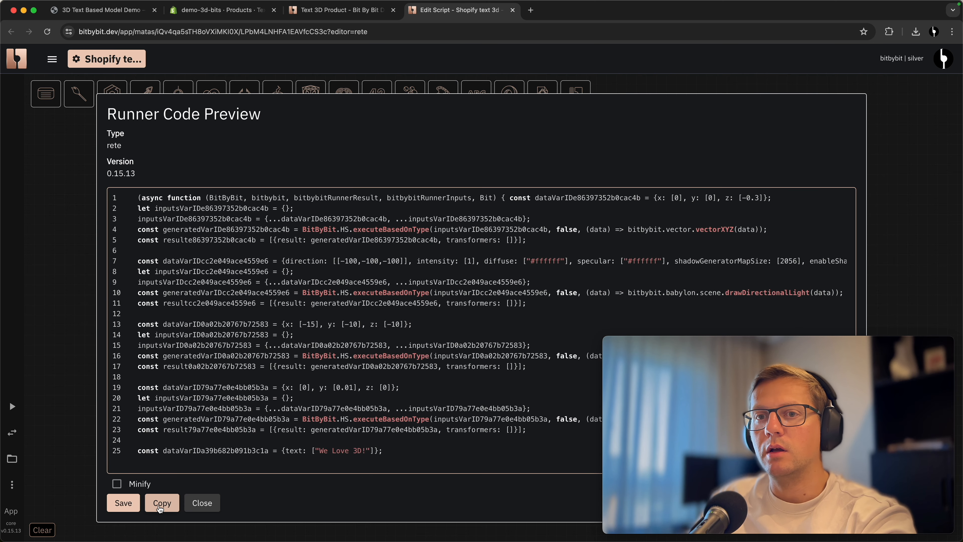
left_click(218, 11)
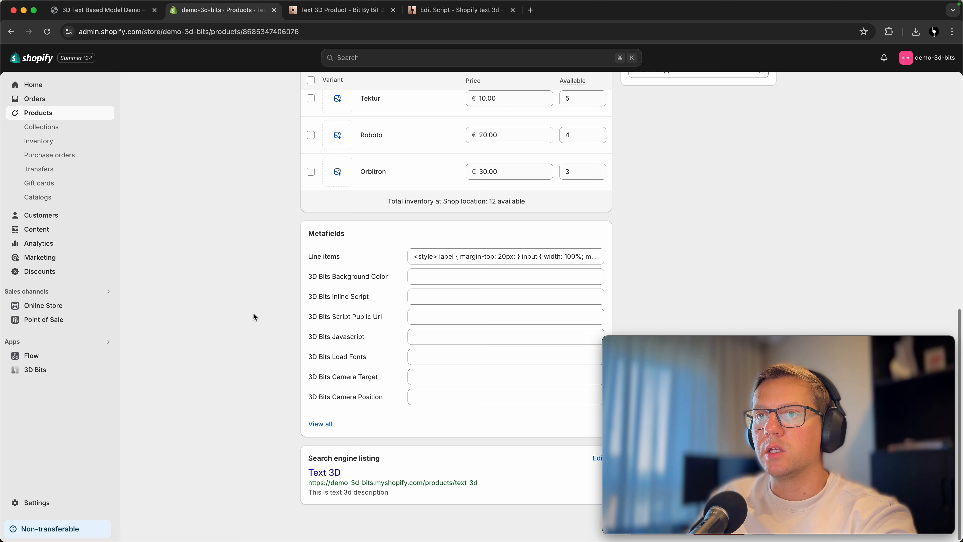
Paste the copied runner code into the Text 3D product's 3D Bits Inline Script metafield and save the product.
left_click(427, 301)
key("super+v")
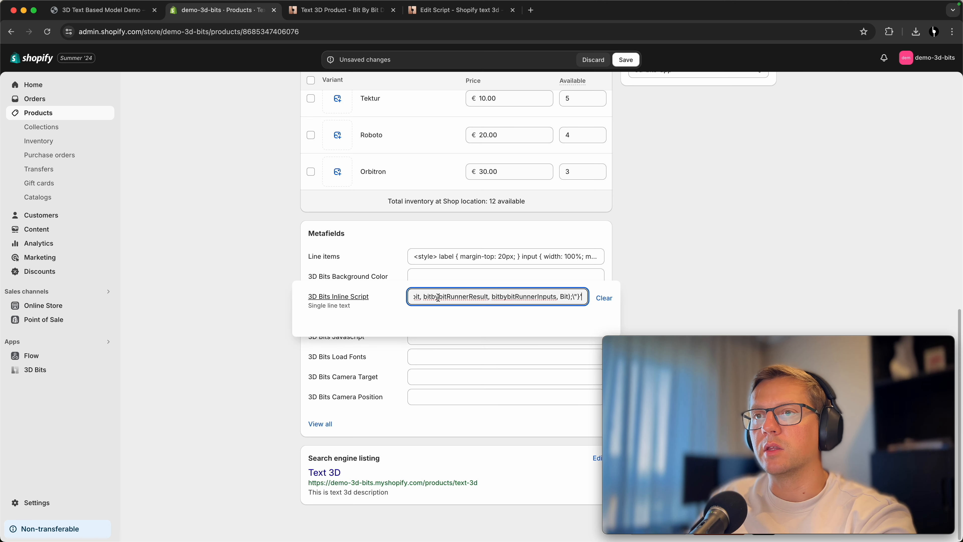
left_click(749, 258)
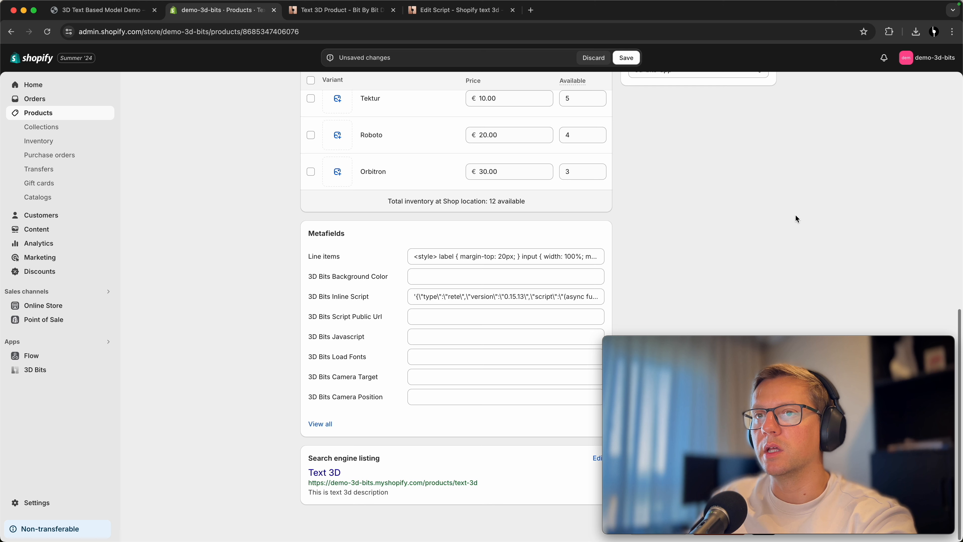
left_click(626, 57)
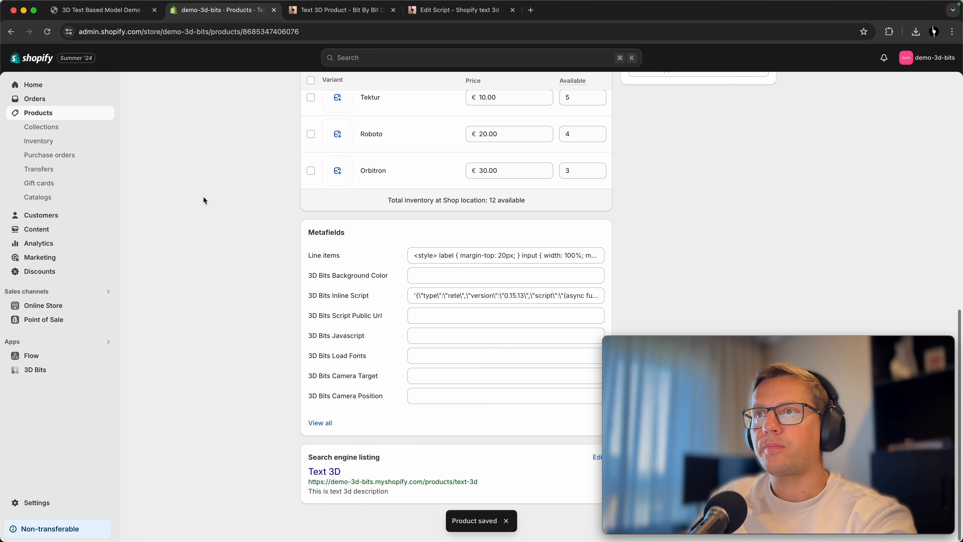
Open the Table product in a separate browser tab and copy the value of its 3D Bits Javascript metafield.
left_click(54, 117, "super")
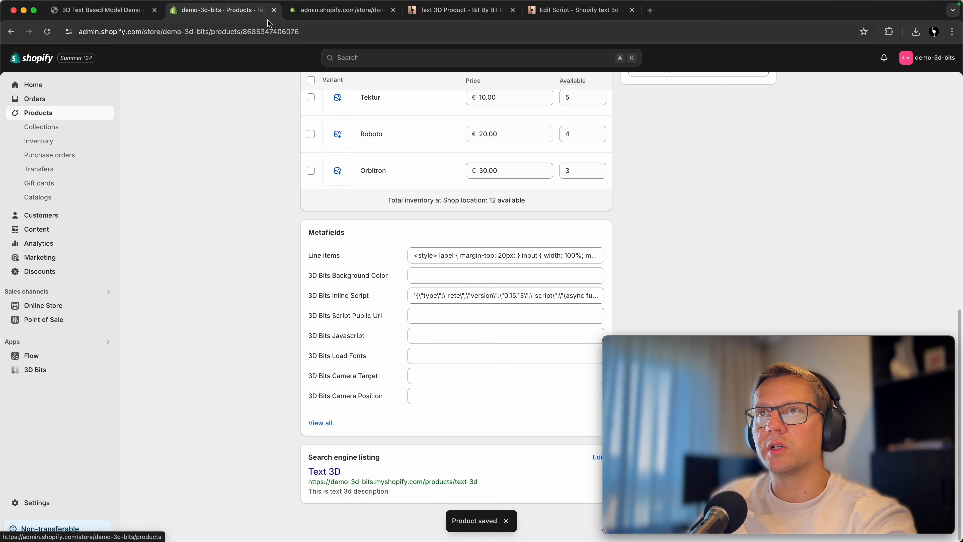
left_click(301, 12)
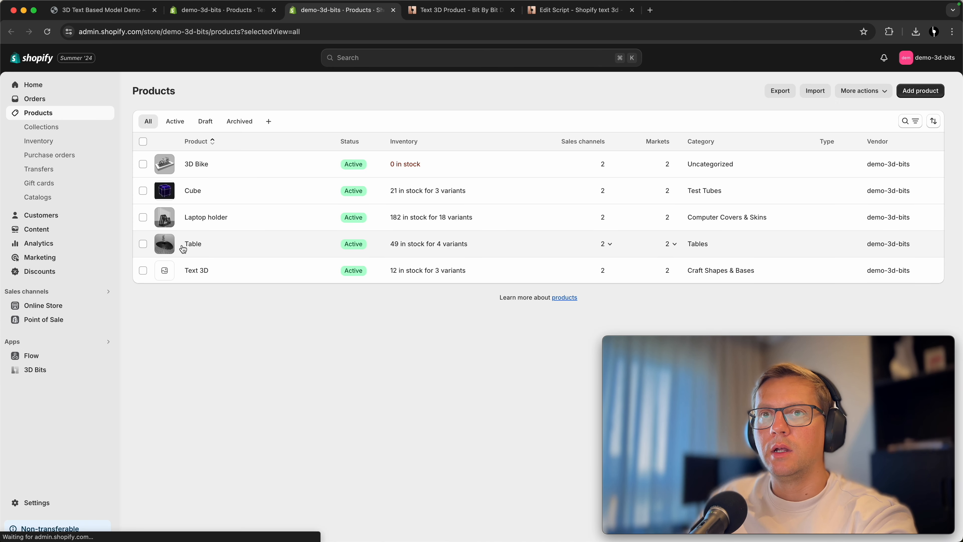
left_click(195, 248)
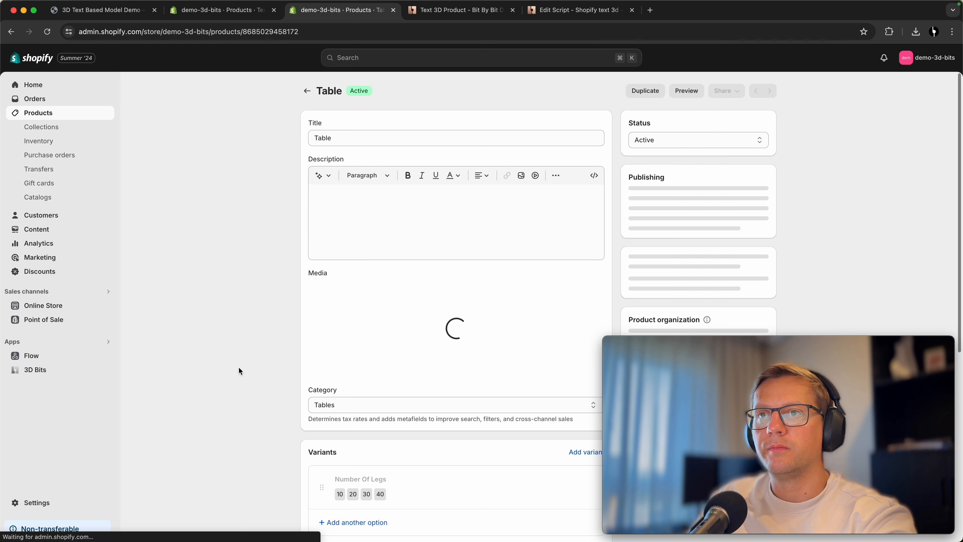
scroll(222, 357, "down", 10)
scroll(223, 358, "down", 3)
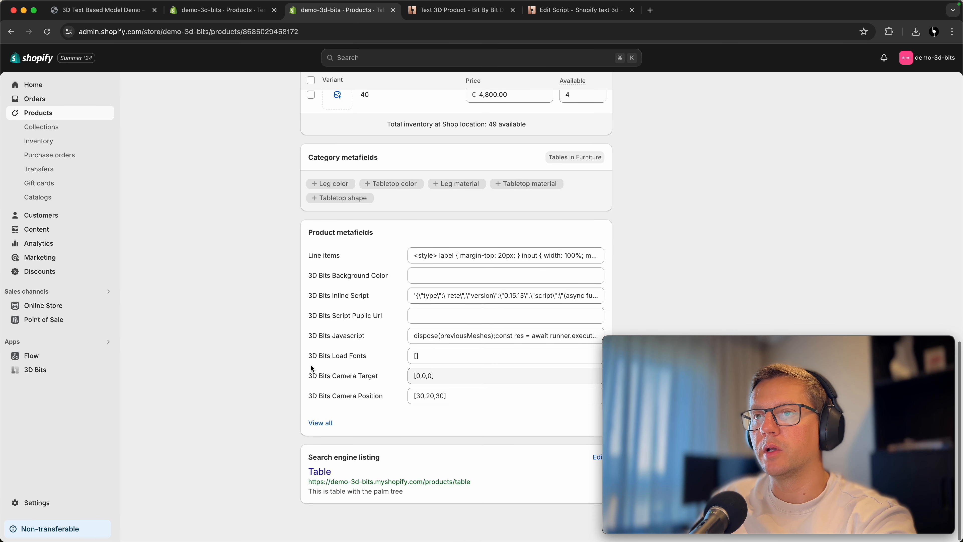
left_click(460, 336)
triple_click(460, 336)
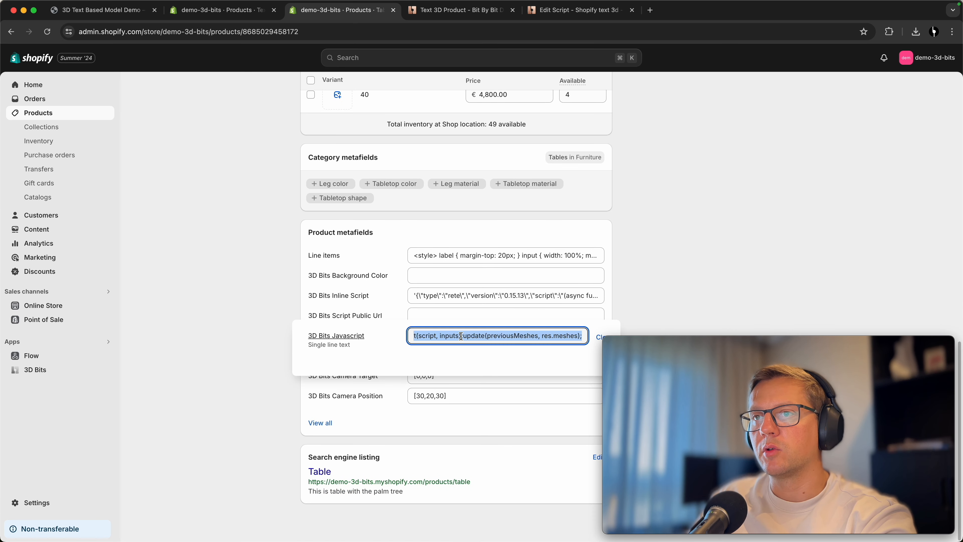
left_click(184, 293)
Return to the Text 3D product and paste the copied code into its 3D Bits Javascript metafield.
left_click(209, 19)
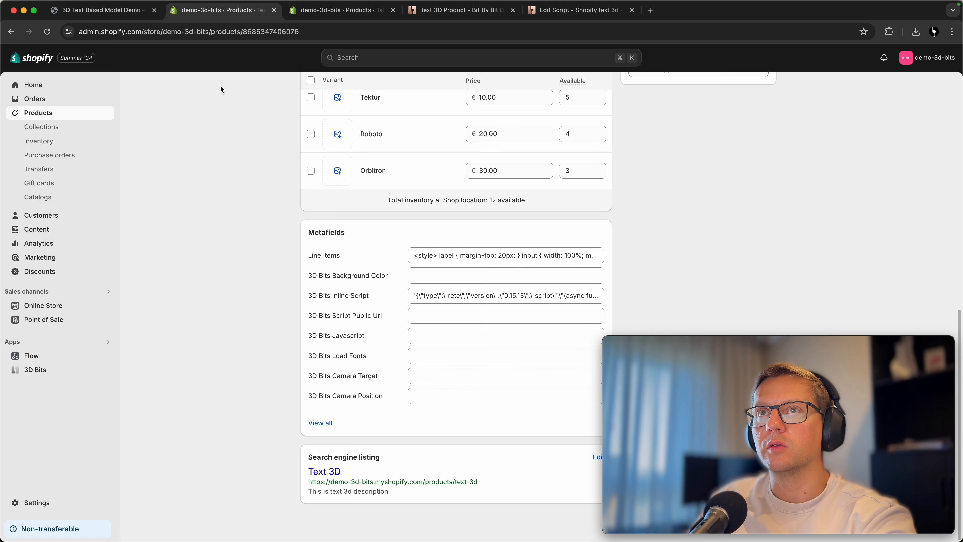
left_click(429, 340)
key("super+v")
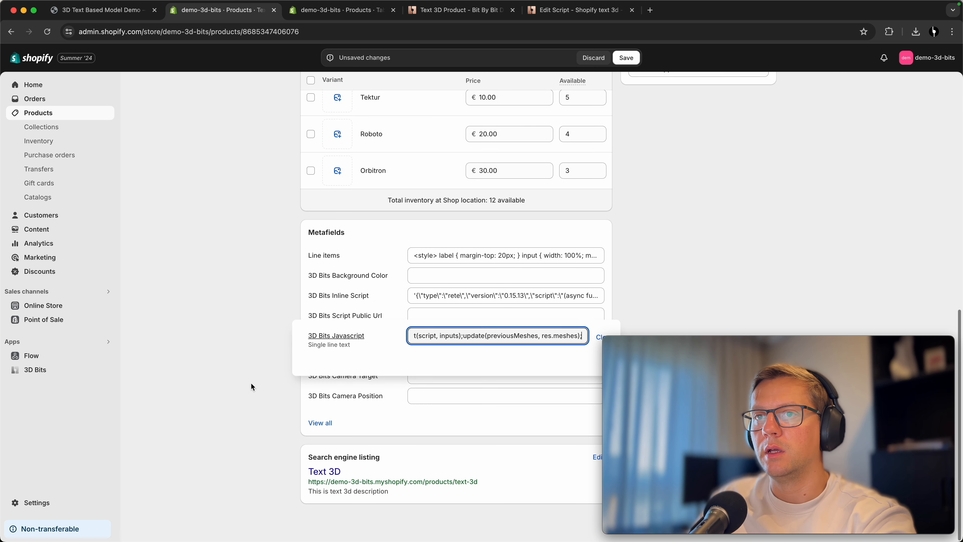
left_click(251, 388)
Set the 3D Bits Load Fonts metafield to ["Roboto", "Tektur", "Orbitron"].
left_click(415, 362)
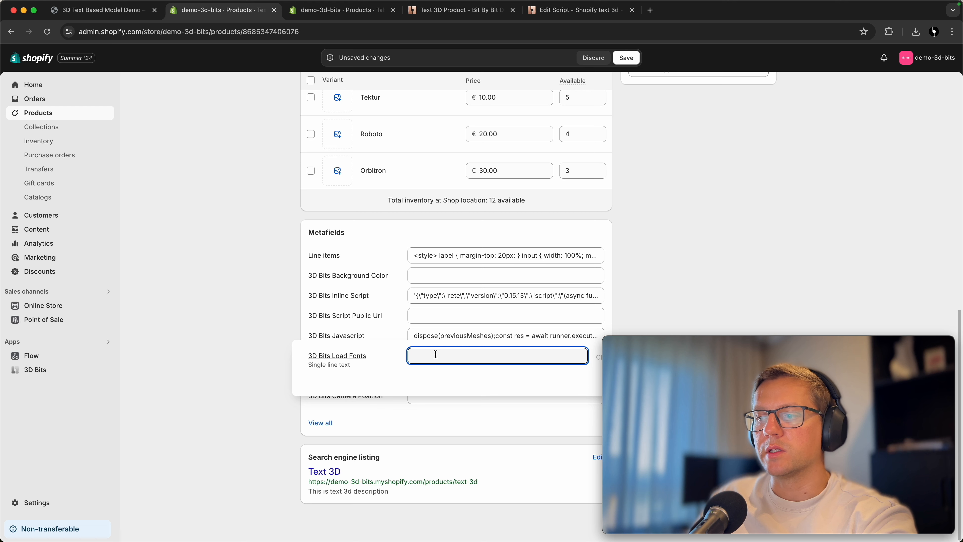
type("[\"Roboto")
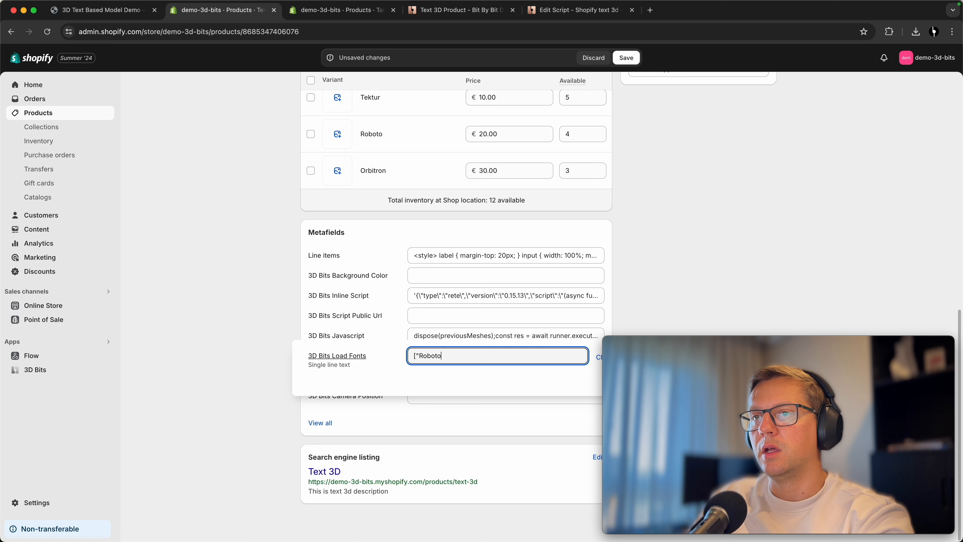
type("\", \"T")
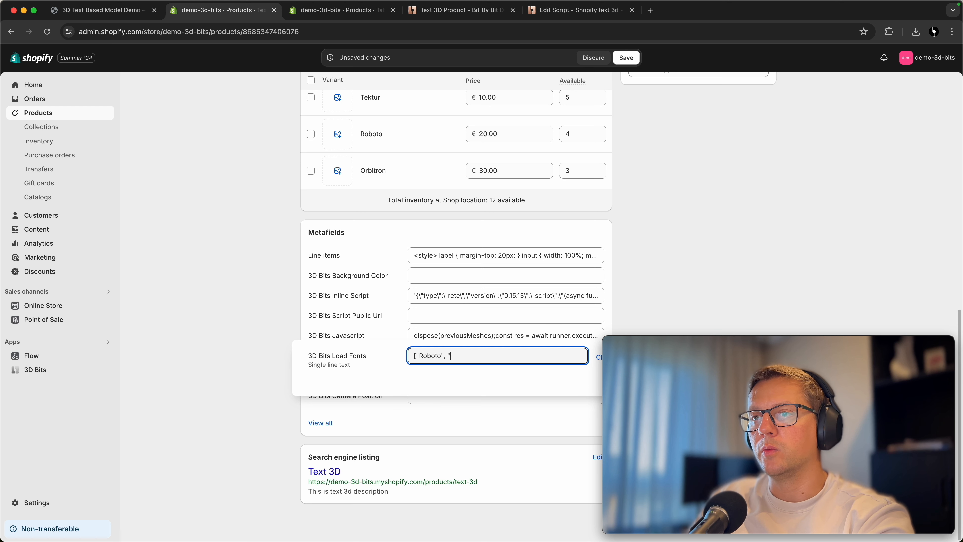
type("ektur\", ")
type("Orbitron")
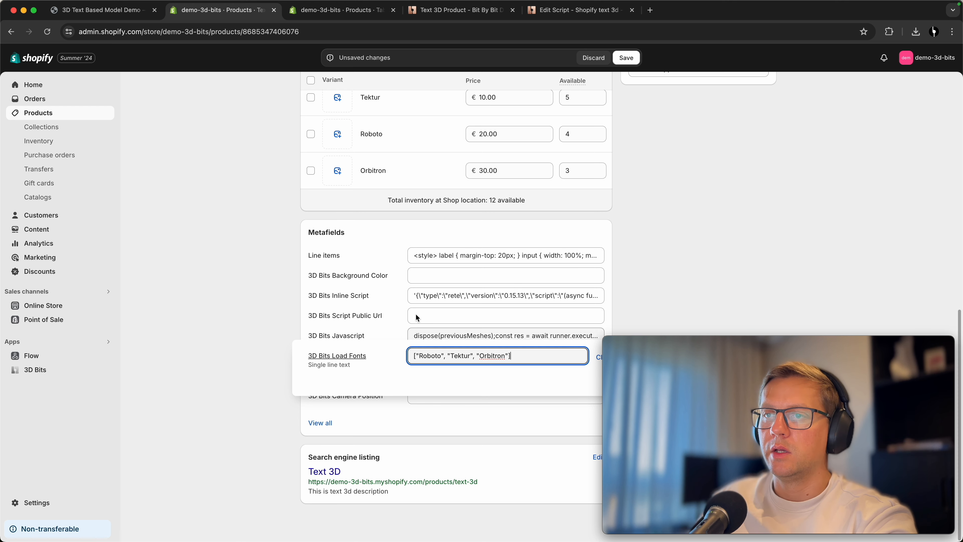
left_click(705, 249)
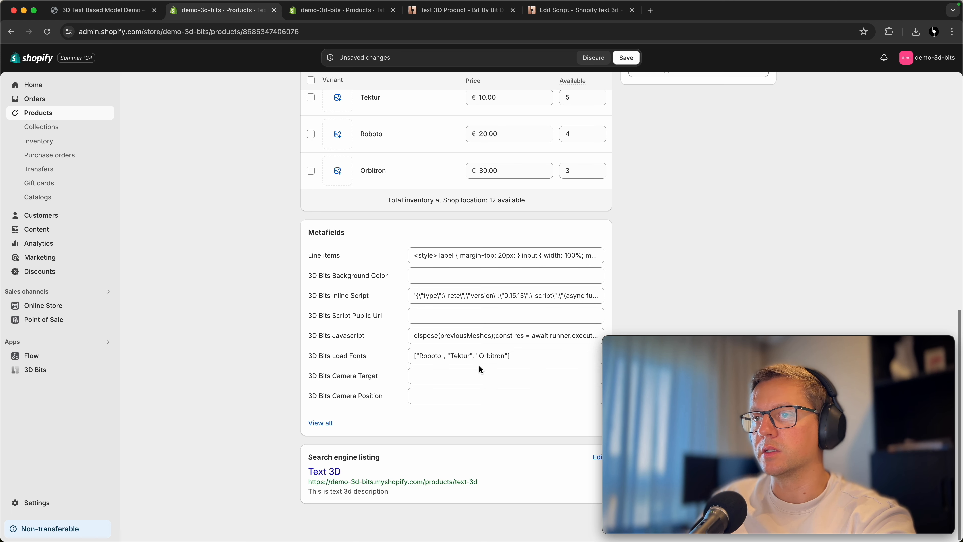
Set the 3D Bits Camera Target to [0,0,0] and Camera Position to [5,5,5], and save the product.
left_click(444, 373)
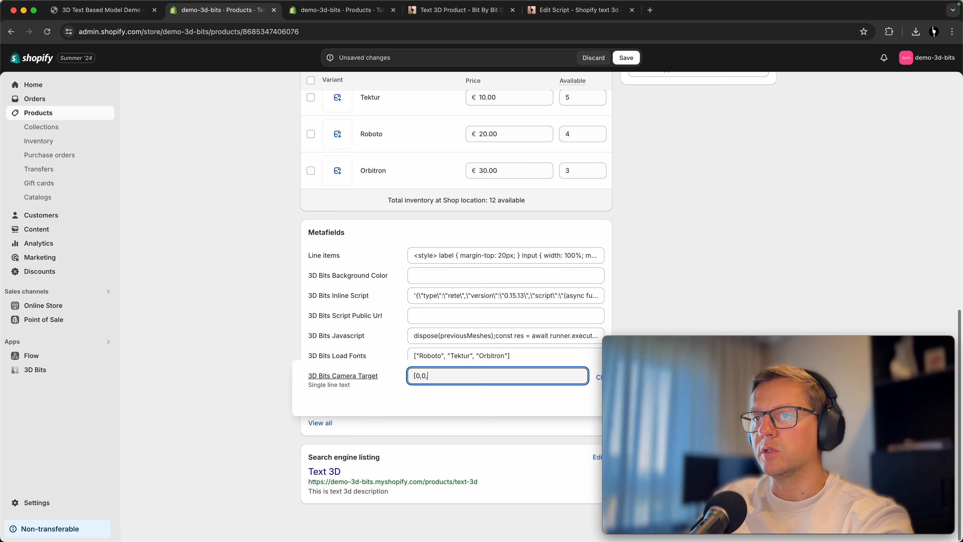
left_click(169, 333)
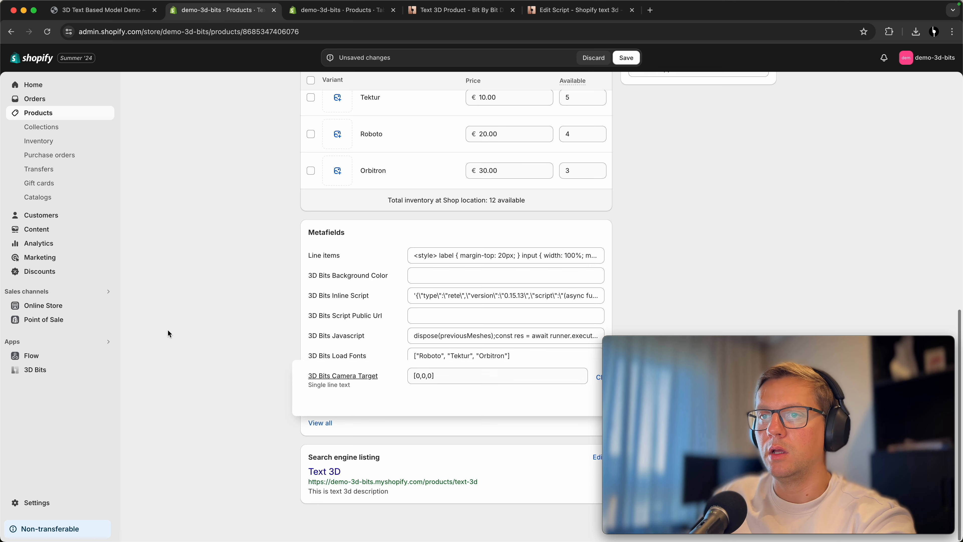
left_click(419, 396)
type("[")
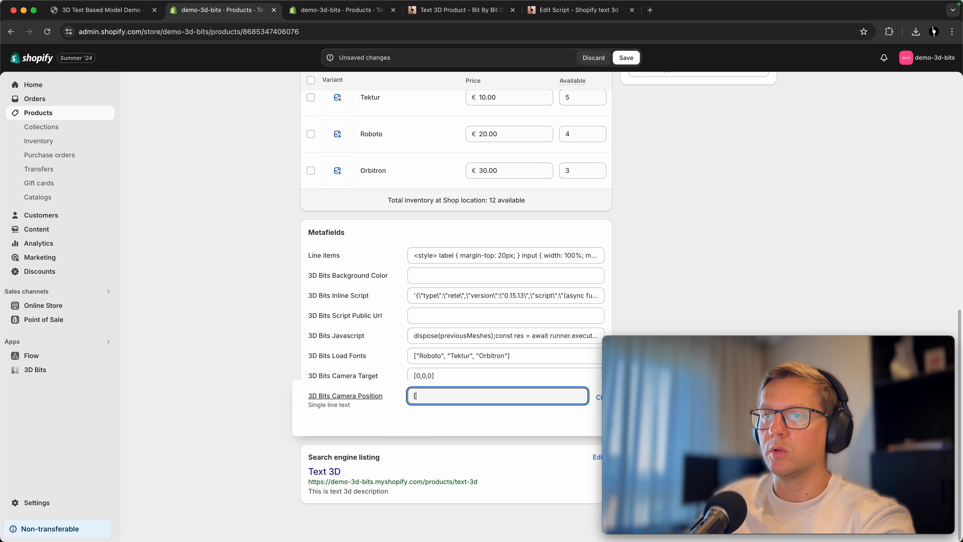
type("5,5,5]")
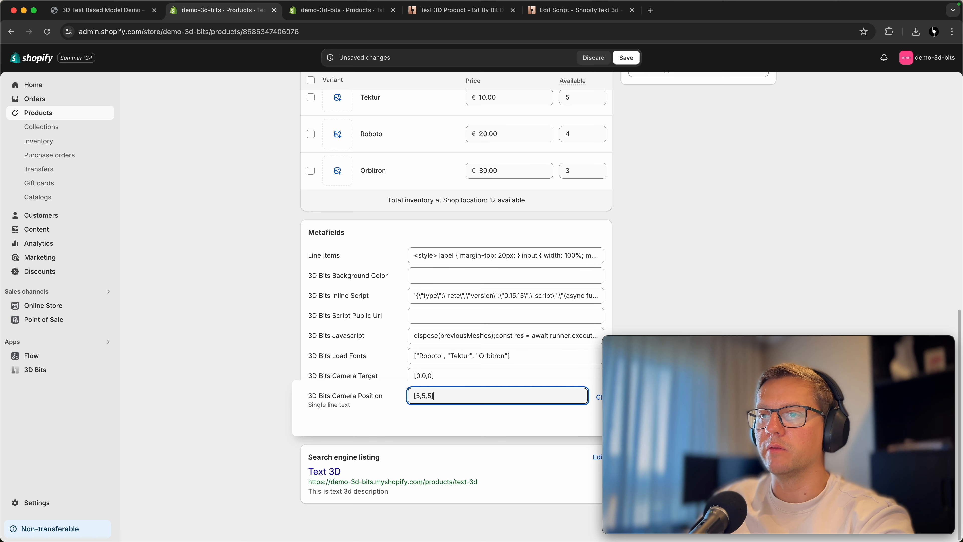
left_click(747, 230)
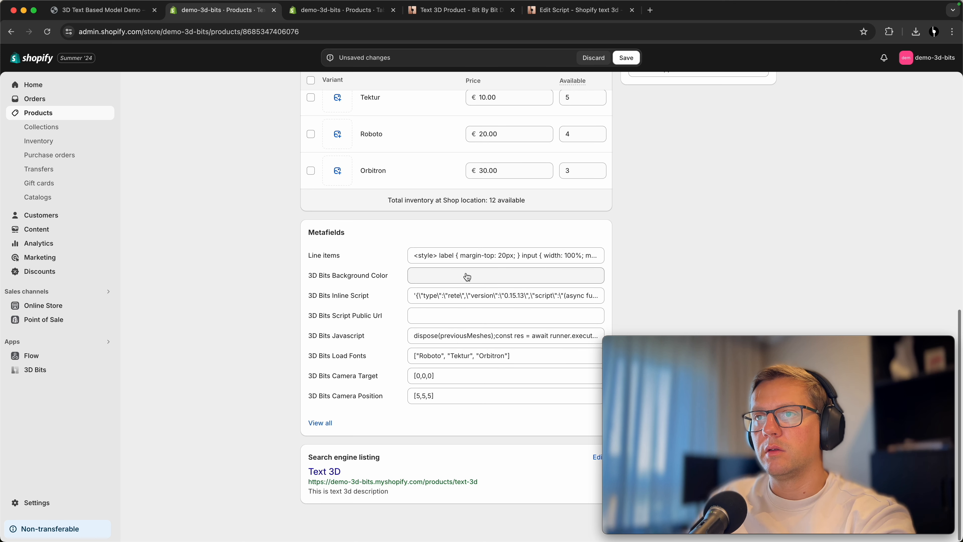
left_click(626, 58)
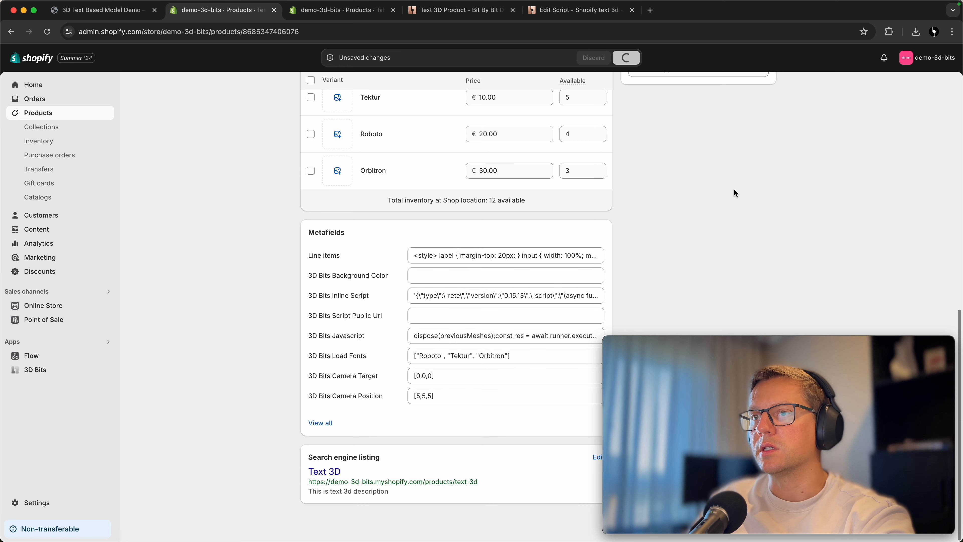
Open the storefront preview of the Text 3D product and inspect its 3D text model from other angles.
scroll(848, 195, "up", 10)
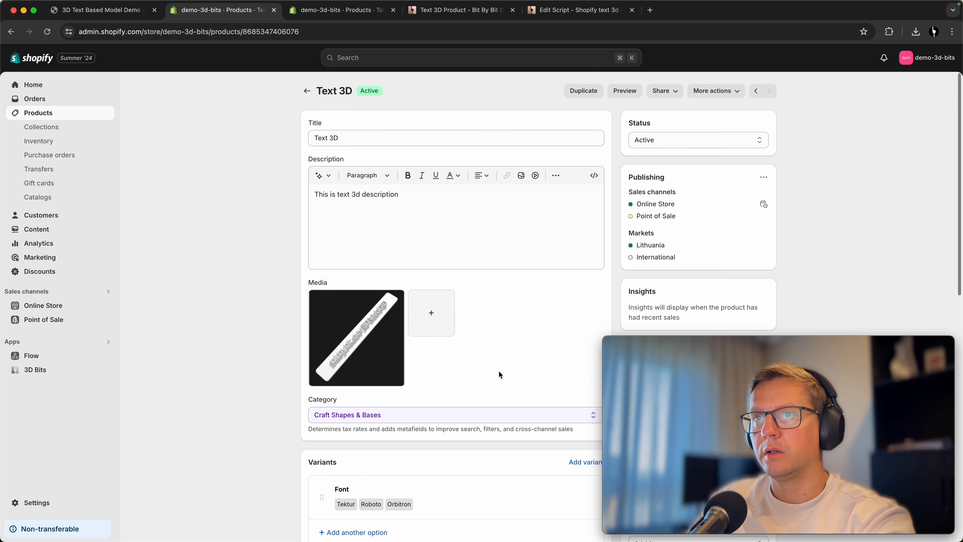
scroll(561, 345, "down", 5)
scroll(561, 345, "up", 5)
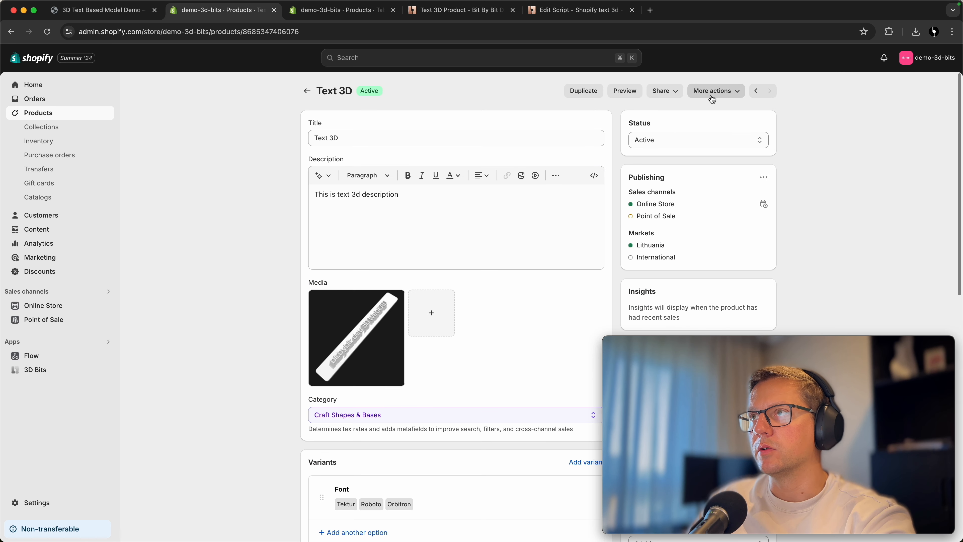
left_click(627, 91)
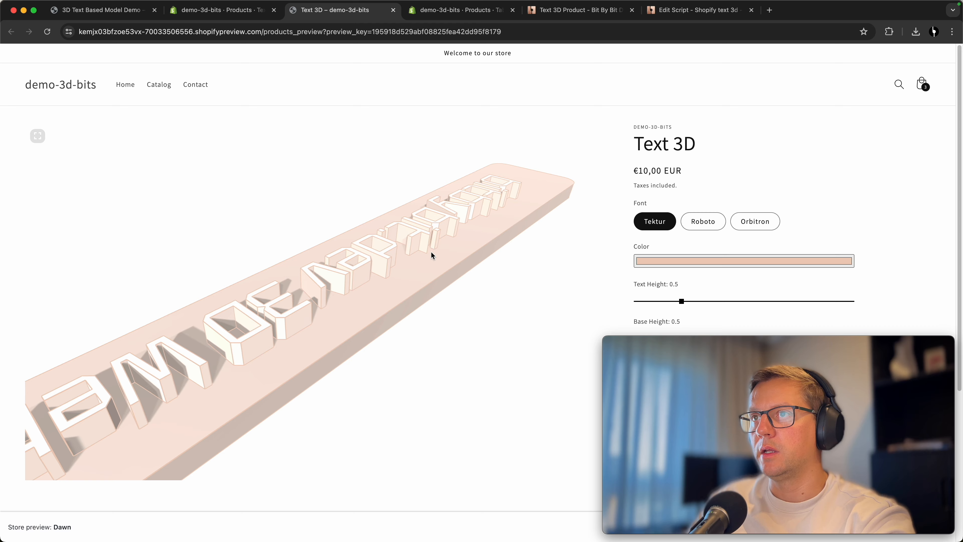
left_click_drag(431, 251, 353, 209)
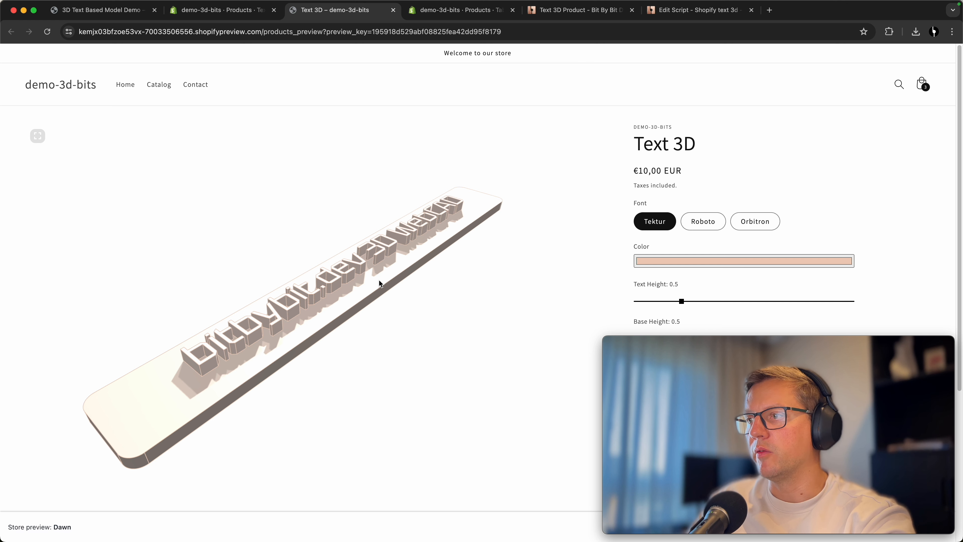
left_click_drag(373, 251, 506, 262)
Change the model's color to black (RGB 0, 0, 0) and choose the Roboto font variant in the preview.
left_click(655, 260)
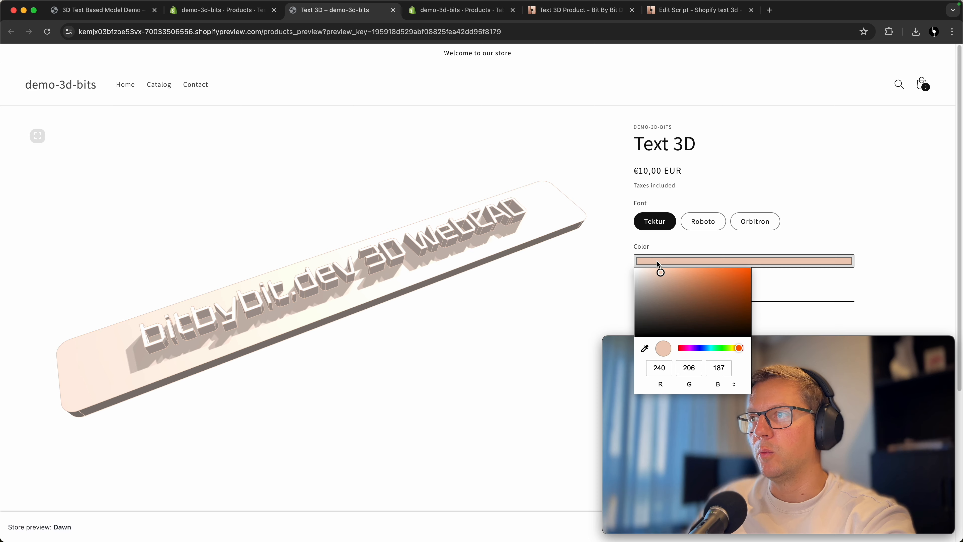
left_click_drag(669, 305, 640, 340)
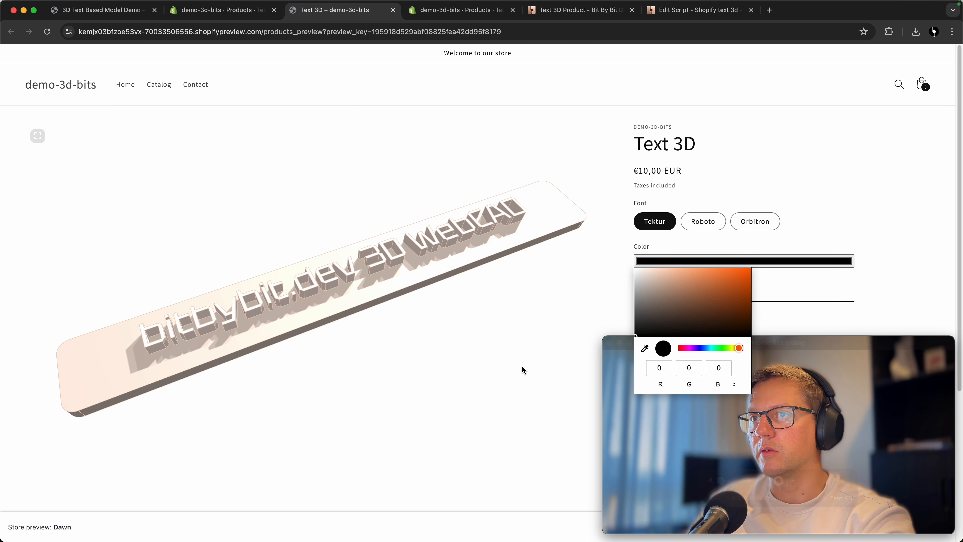
left_click(518, 364)
mouse_move(420, 331)
left_mouse_down()
mouse_move(269, 340)
mouse_move(443, 376)
mouse_move(405, 323)
left_mouse_up()
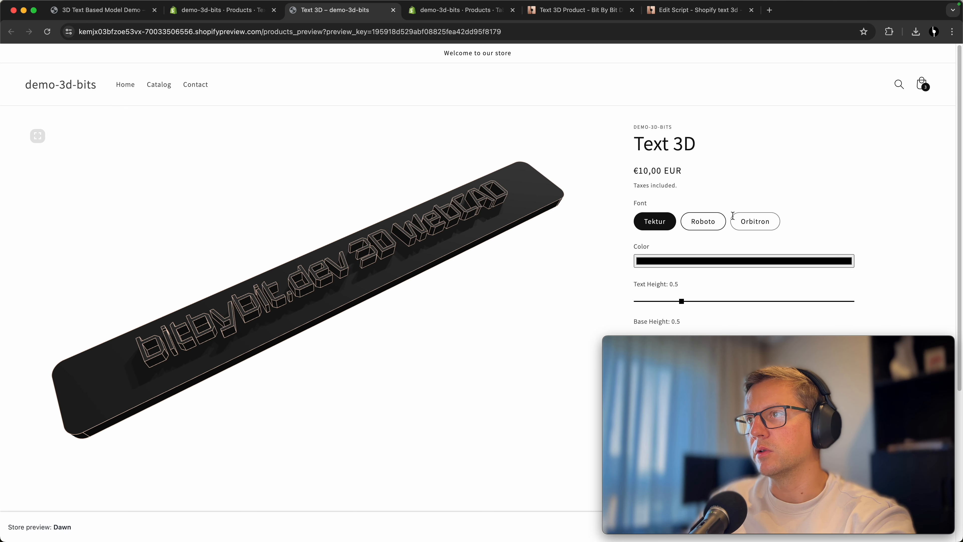
left_click(701, 222)
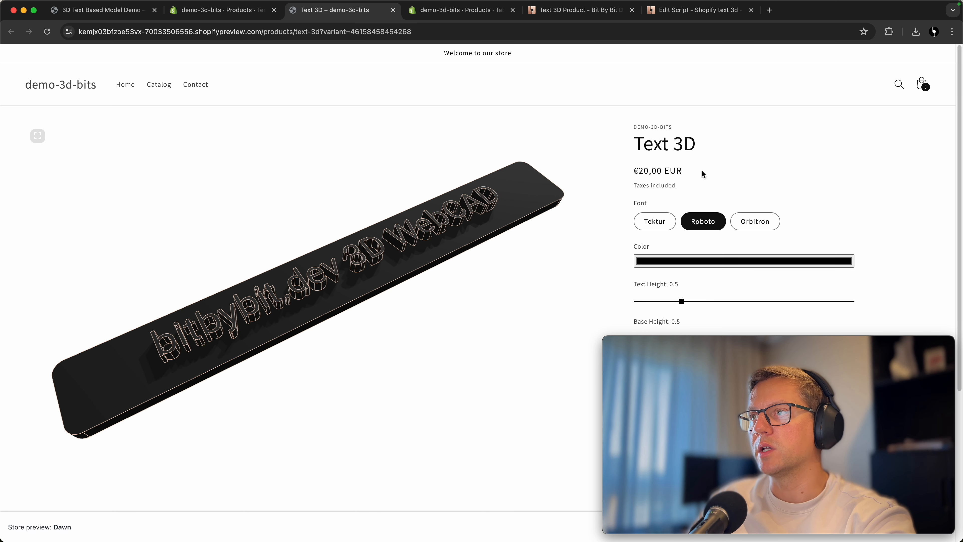
Change the model's color to magenta (RGB 238, 0, 255) and choose the Orbitron font variant.
scroll(872, 192, "down", 3)
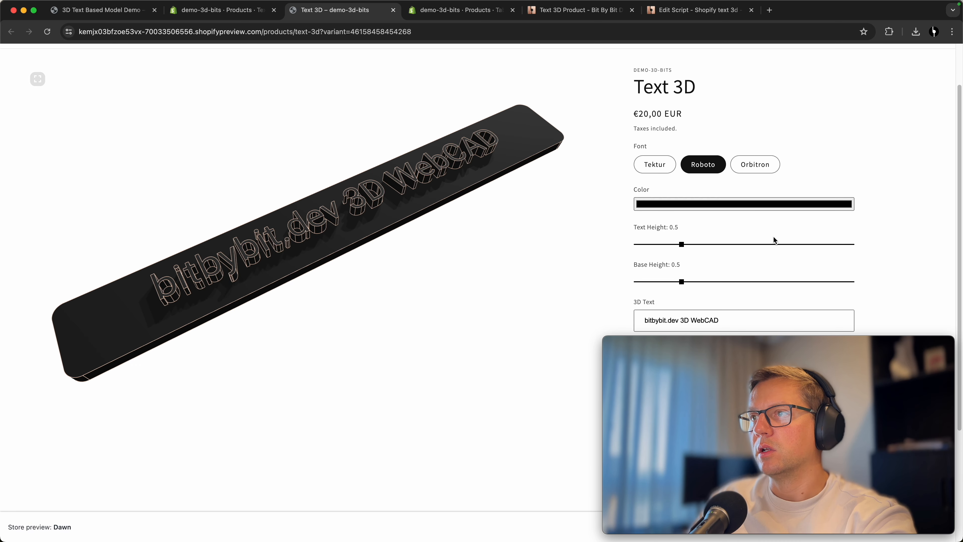
scroll(758, 237, "down", 1)
left_click(705, 184)
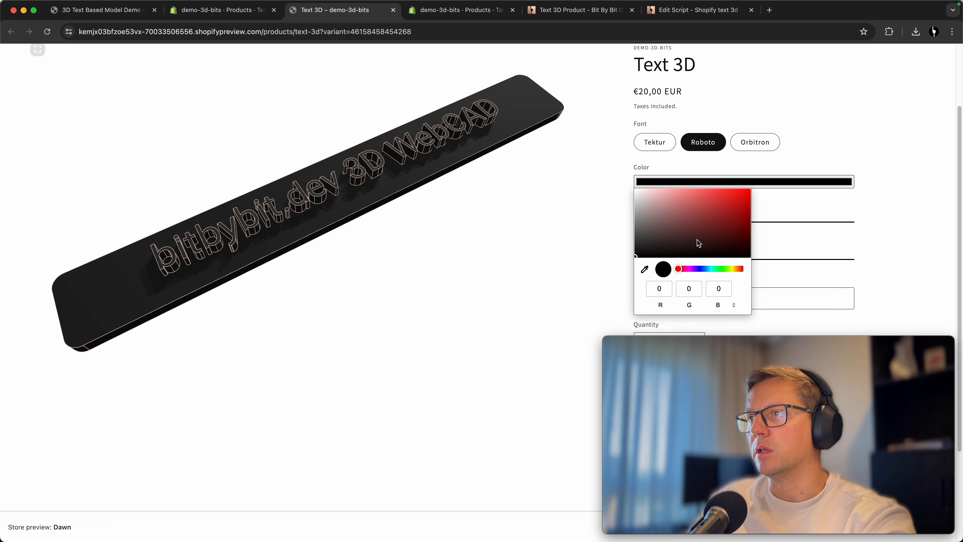
left_click_drag(698, 240, 774, 176)
left_click(690, 269)
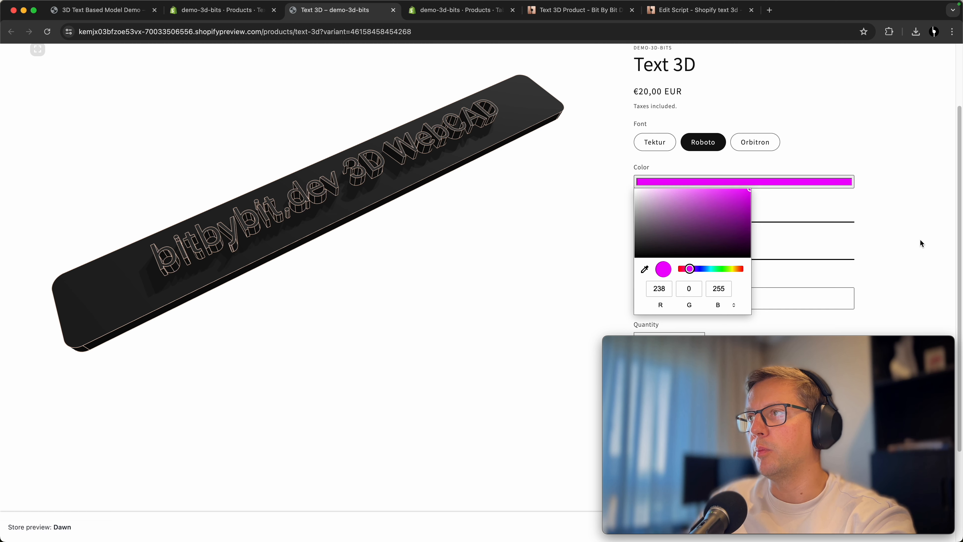
left_click(921, 244)
scroll(430, 195, "up", 1)
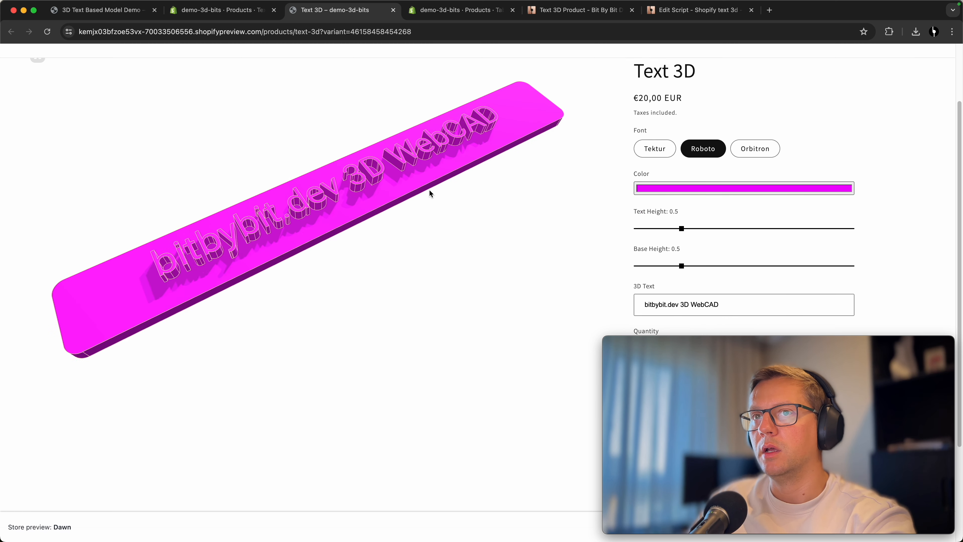
left_click(761, 151)
mouse_move(428, 221)
left_mouse_down()
mouse_move(430, 266)
mouse_move(355, 243)
mouse_move(450, 248)
mouse_move(434, 211)
left_mouse_up()
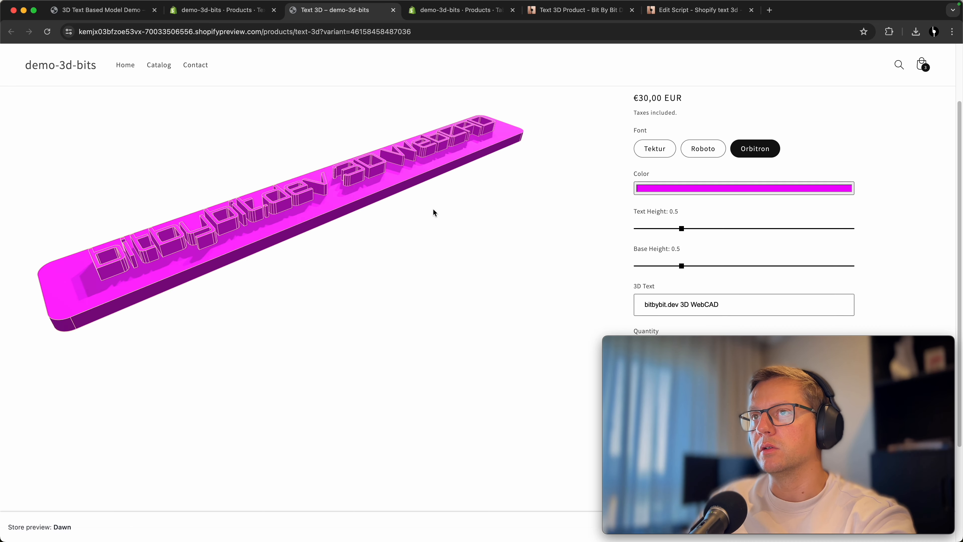
Set the Text Height to 1 and the Base Height to 1.2 for the previewed model.
left_click(734, 228)
left_click_drag(684, 267, 761, 266)
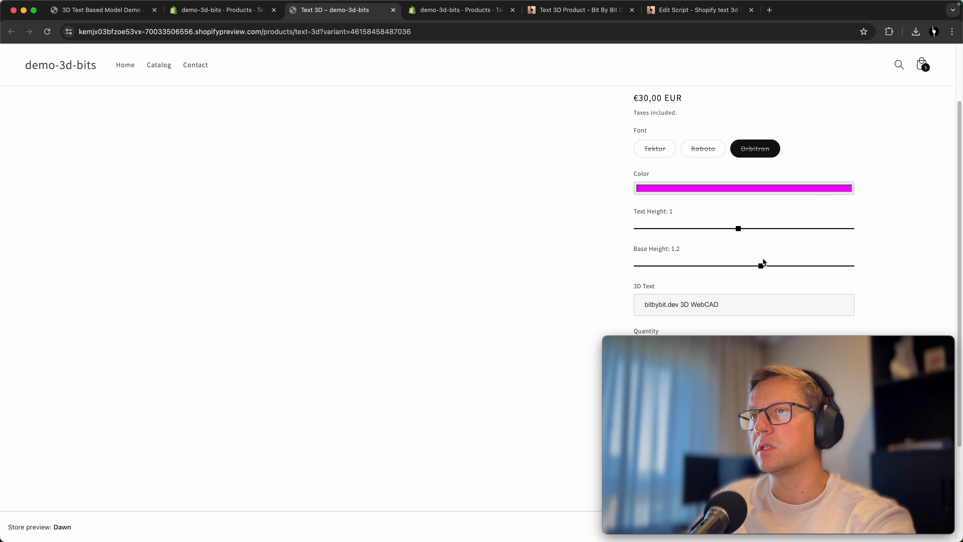
Replace the previewed model's 3D Text with "We Love 3D Design!" and inspect the updated model from another angle.
mouse_move(407, 221)
left_mouse_down()
mouse_move(282, 192)
mouse_move(410, 236)
left_mouse_up()
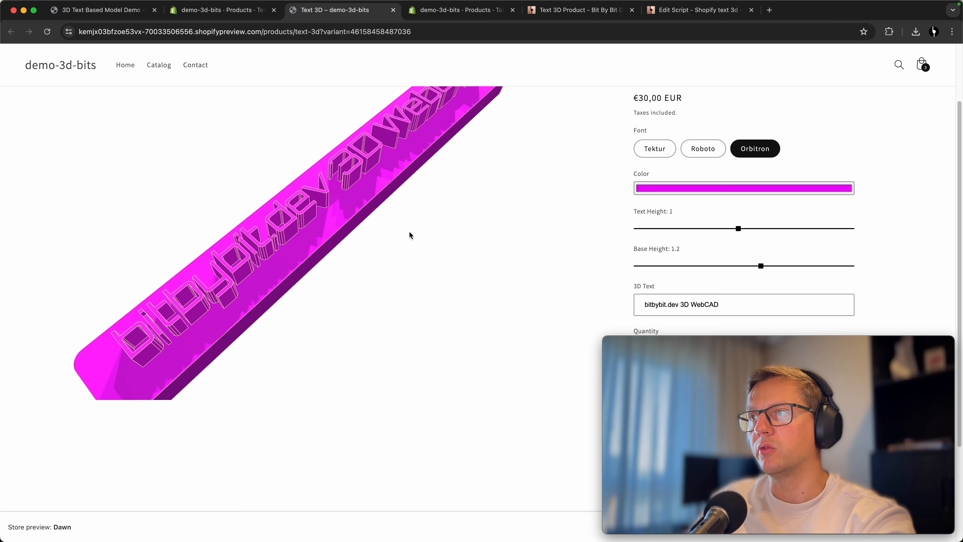
scroll(911, 262, "down", 4)
scroll(895, 186, "up", 1)
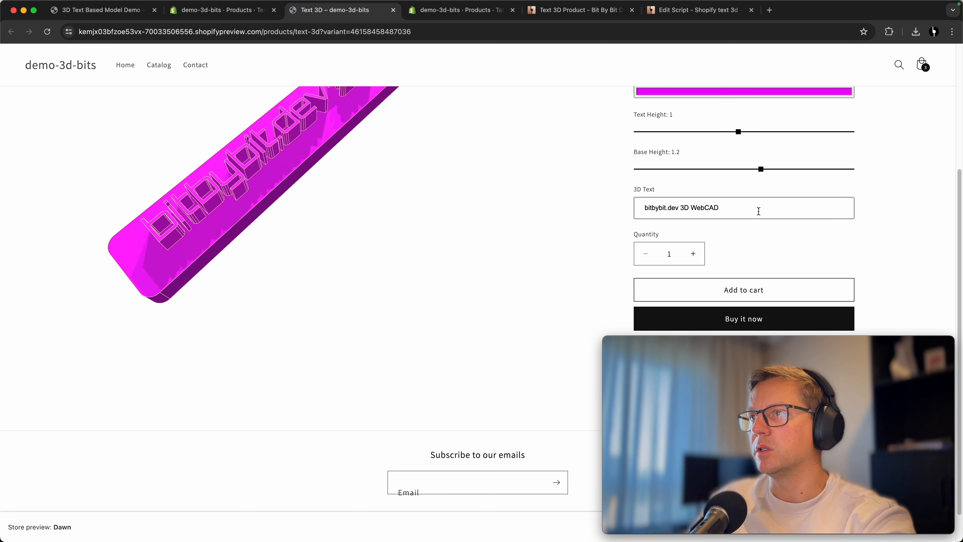
left_click_drag(328, 127, 330, 228)
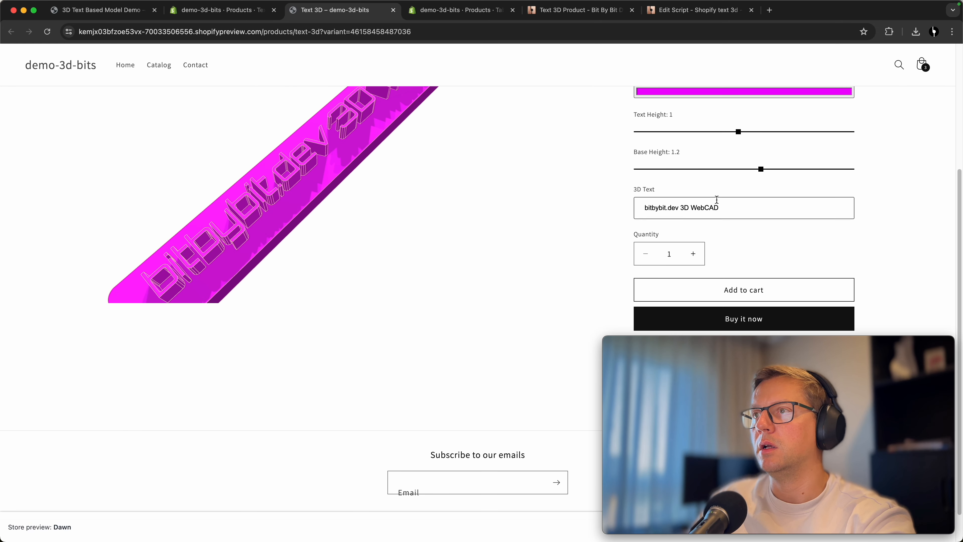
triple_click(743, 206)
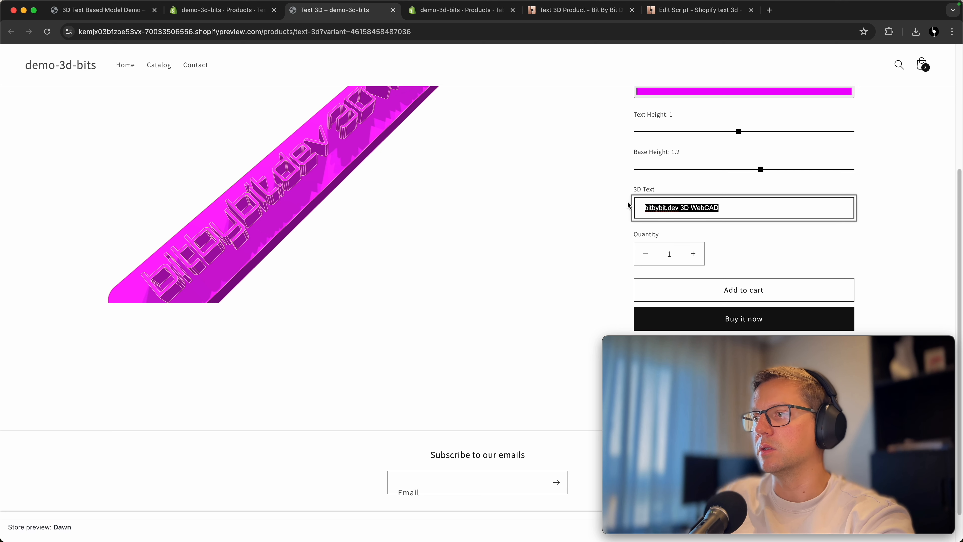
type("We Love 3D")
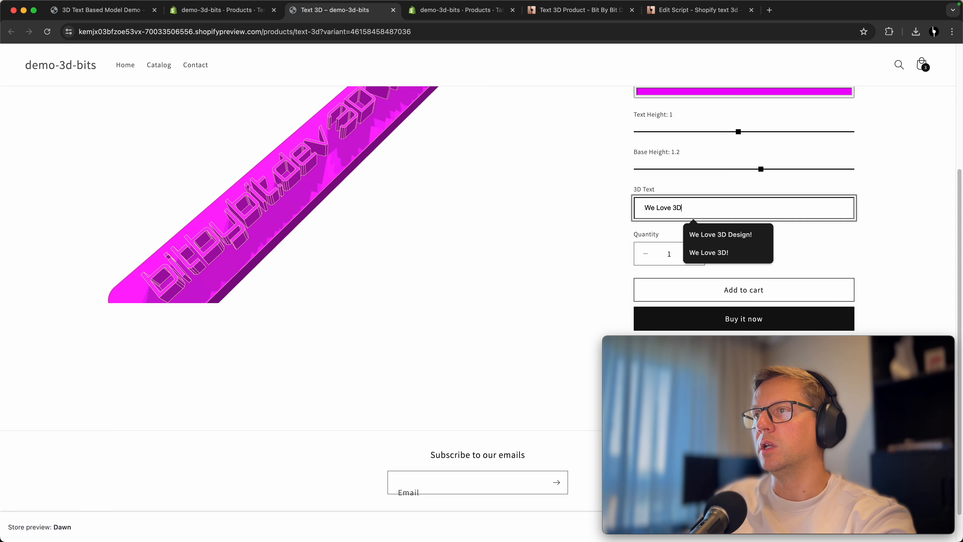
type(" Design!")
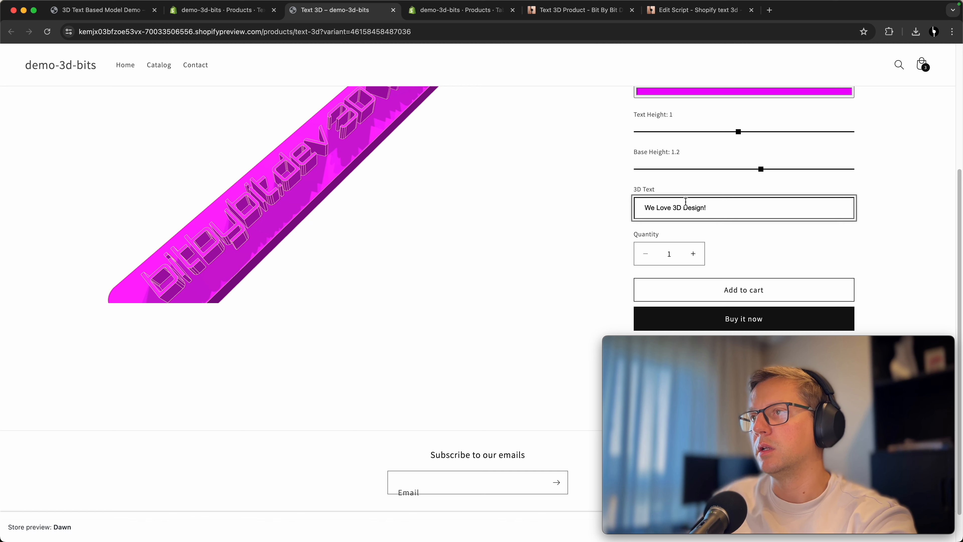
left_click(909, 232)
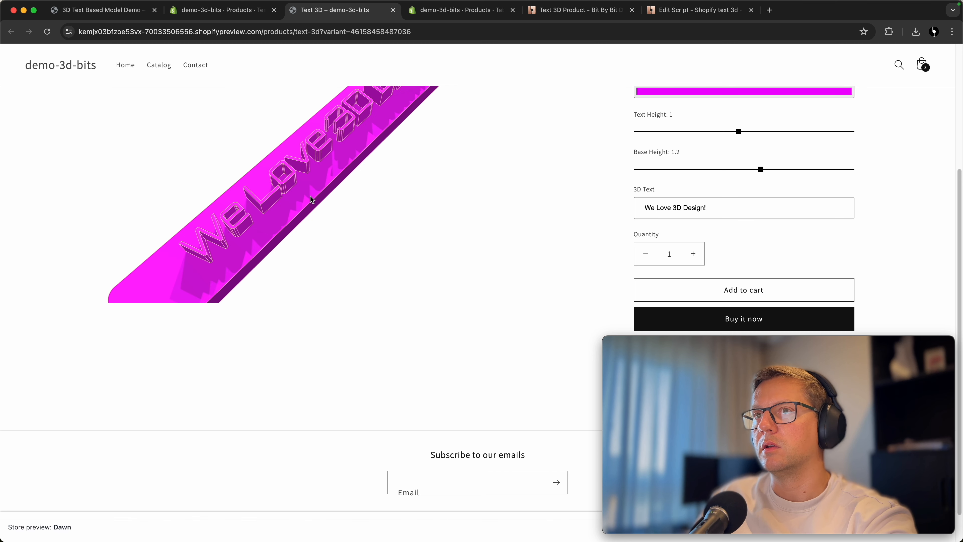
scroll(289, 235, "up", 3)
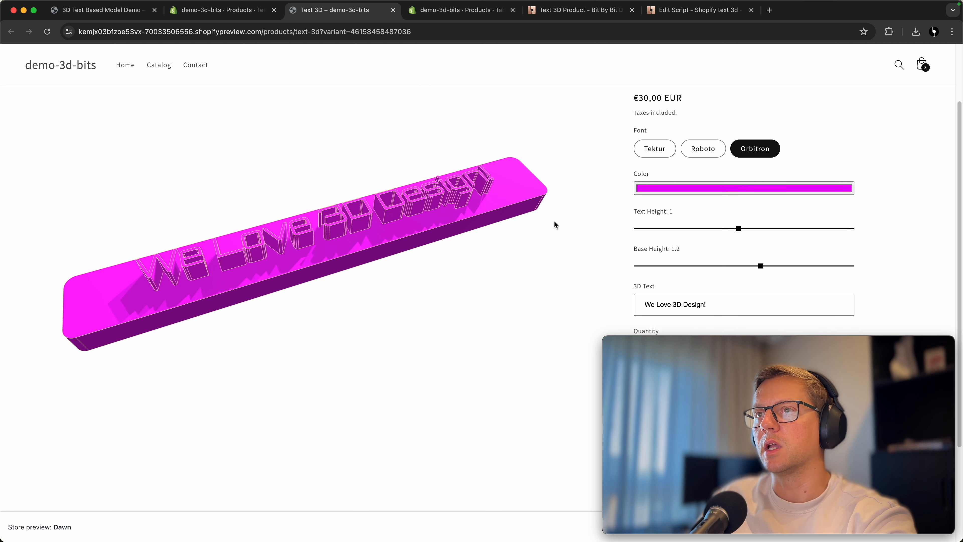
left_click_drag(374, 237, 555, 222)
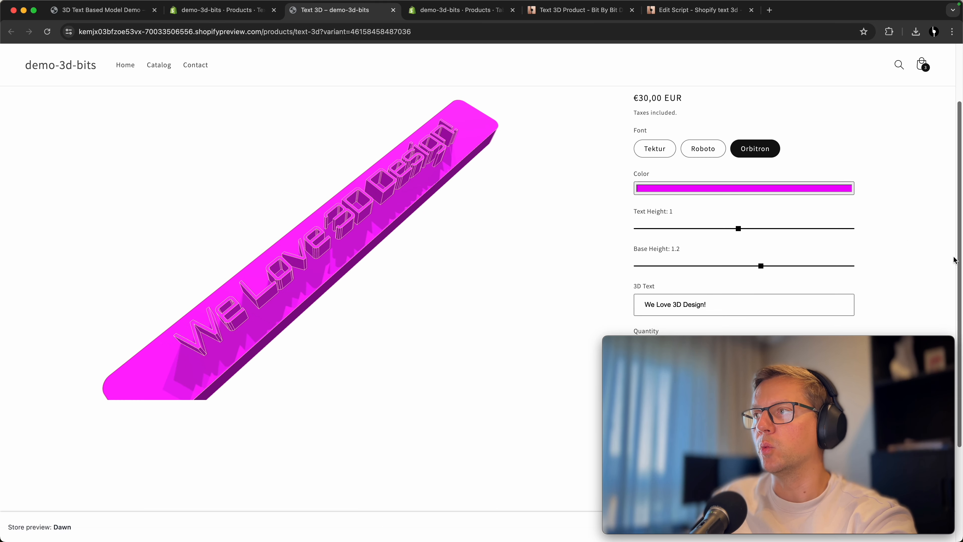
Add the customized Text 3D product to the cart, review its listed options in the cart notification, and dismiss the notification.
scroll(929, 243, "down", 3)
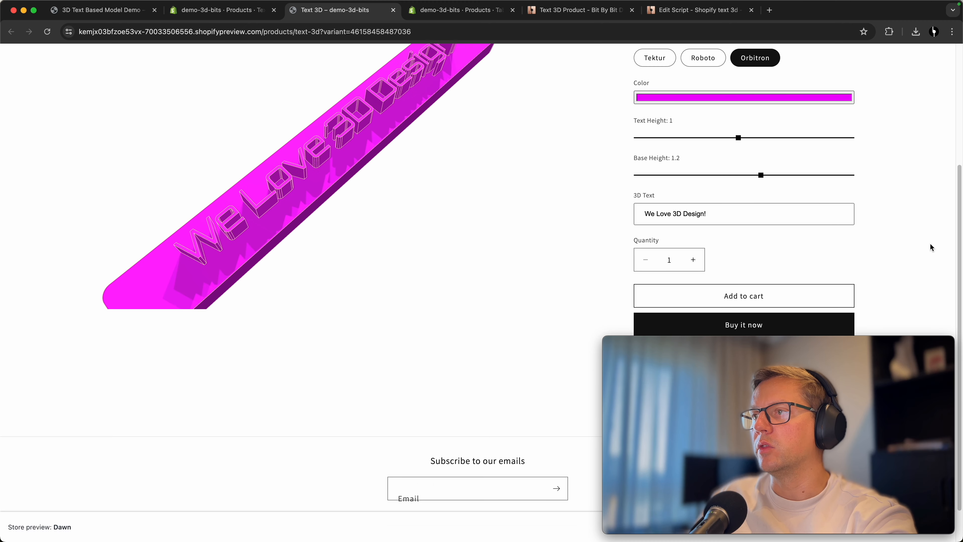
left_click(756, 273)
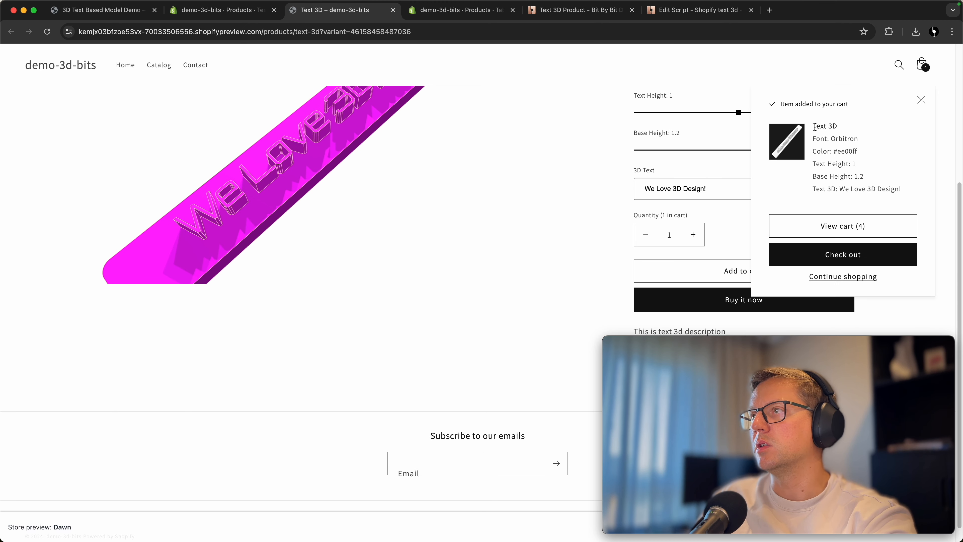
left_click_drag(816, 129, 872, 163)
left_click(814, 124)
left_click(873, 175)
left_click(877, 168)
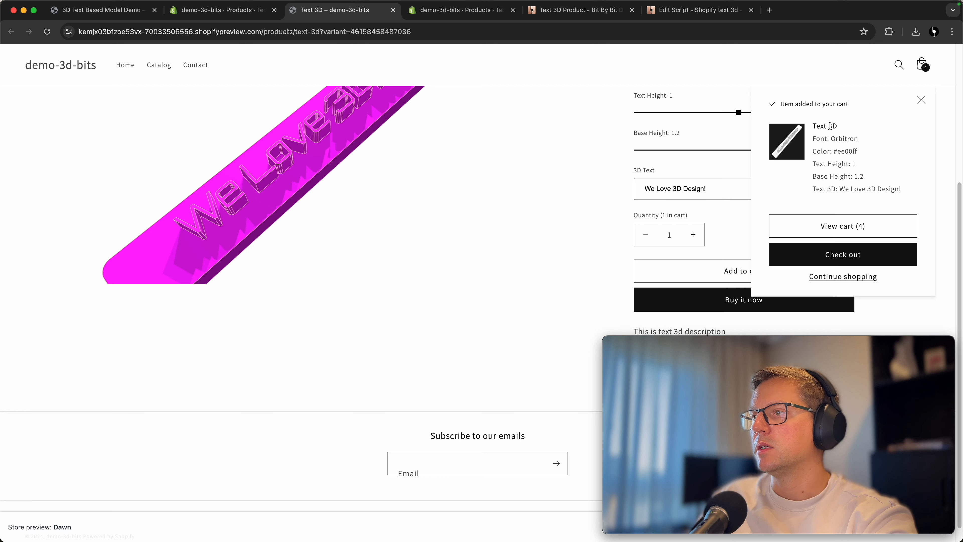
left_click(587, 194)
scroll(533, 195, "up", 3)
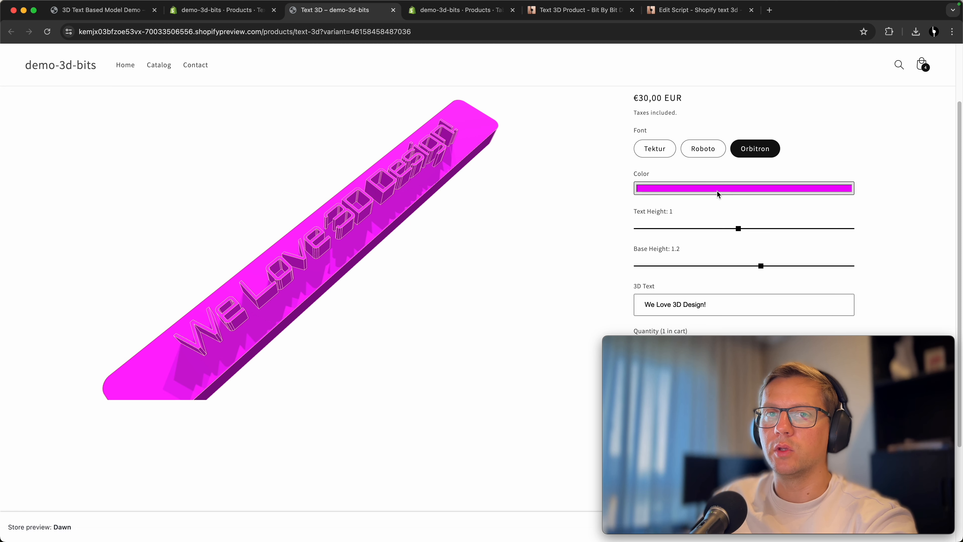
scroll(897, 204, "down", 1)
left_click(710, 270)
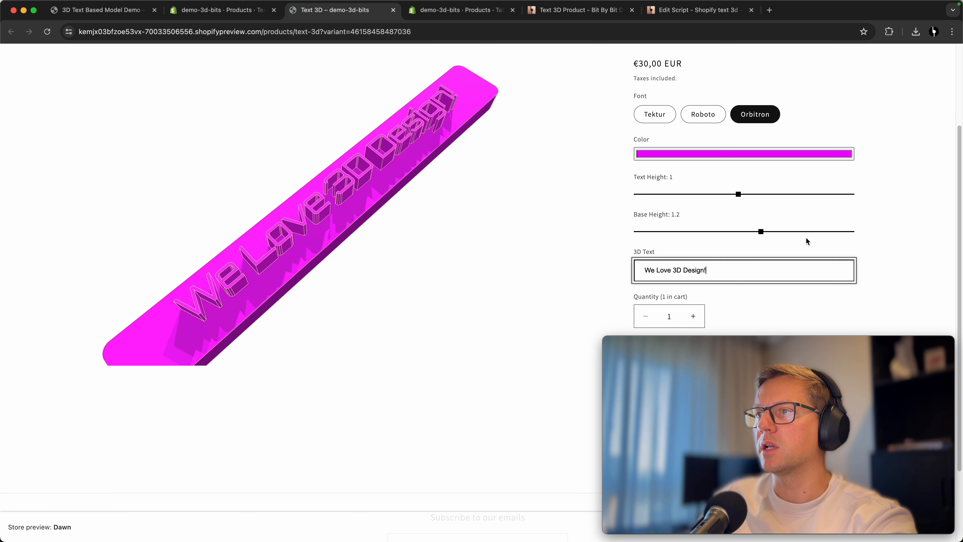
left_click(774, 154)
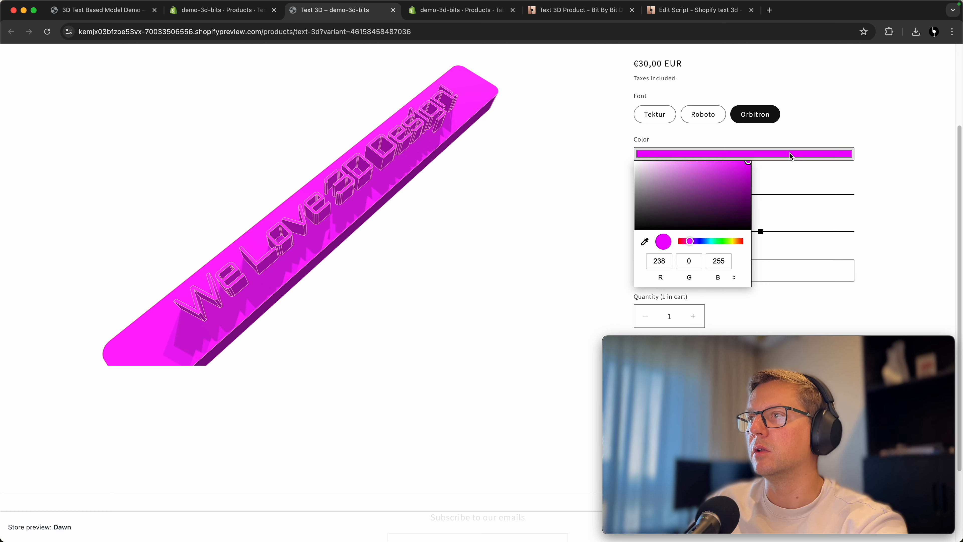
left_click(903, 230)
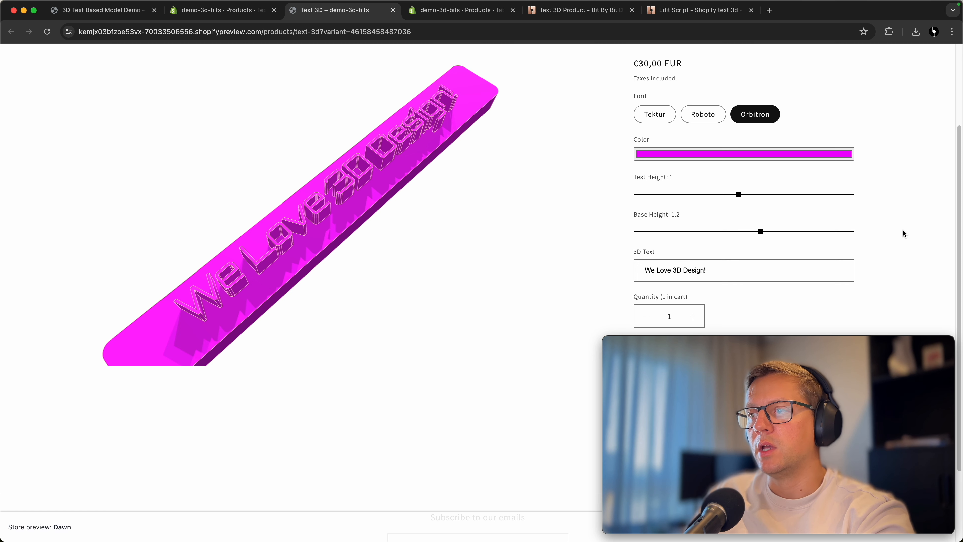
scroll(900, 230, "up", 3)
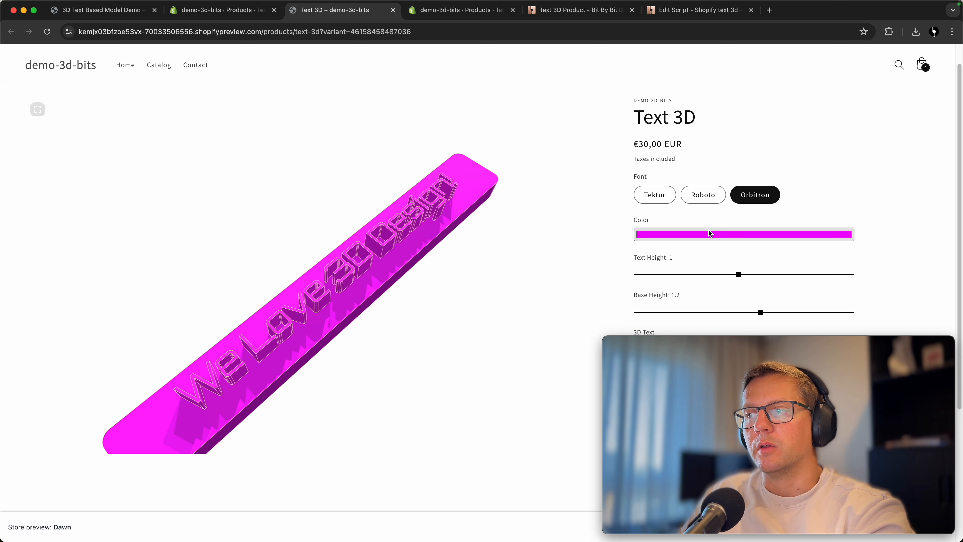
left_click_drag(382, 169, 354, 270)
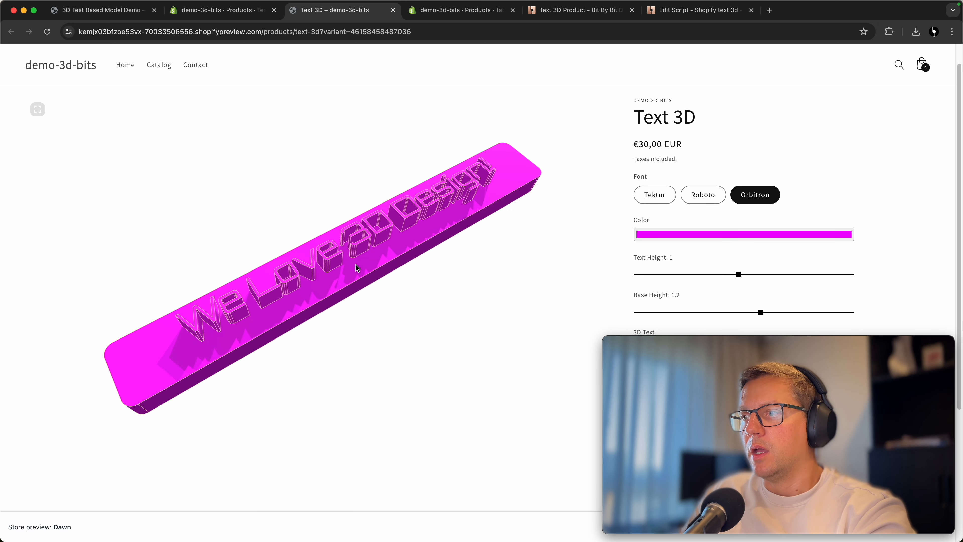